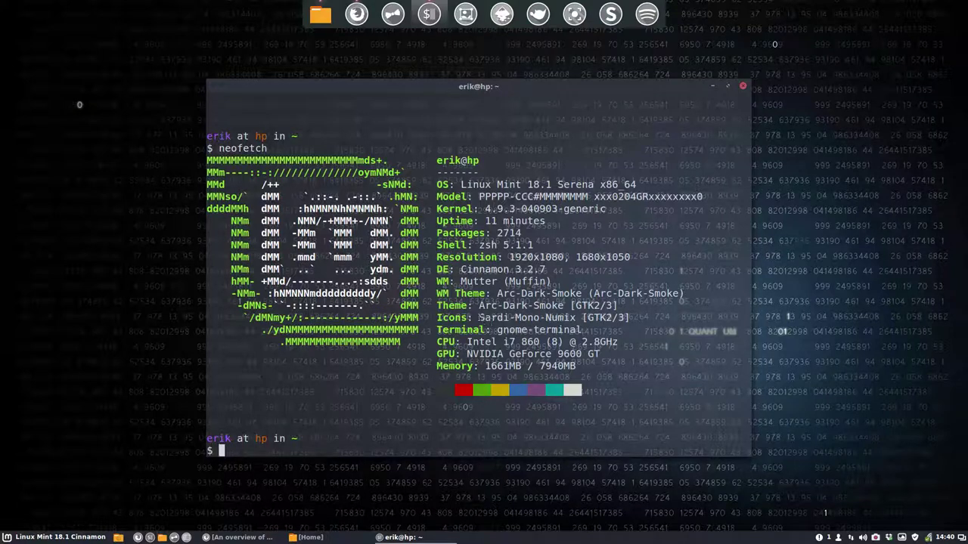
Highlight the icon theme name in the neofetch output, view the application menu's icons, and close the terminal
{"action": "left_click_drag", "start_coordinate": [480, 318], "coordinate": [580, 318]}
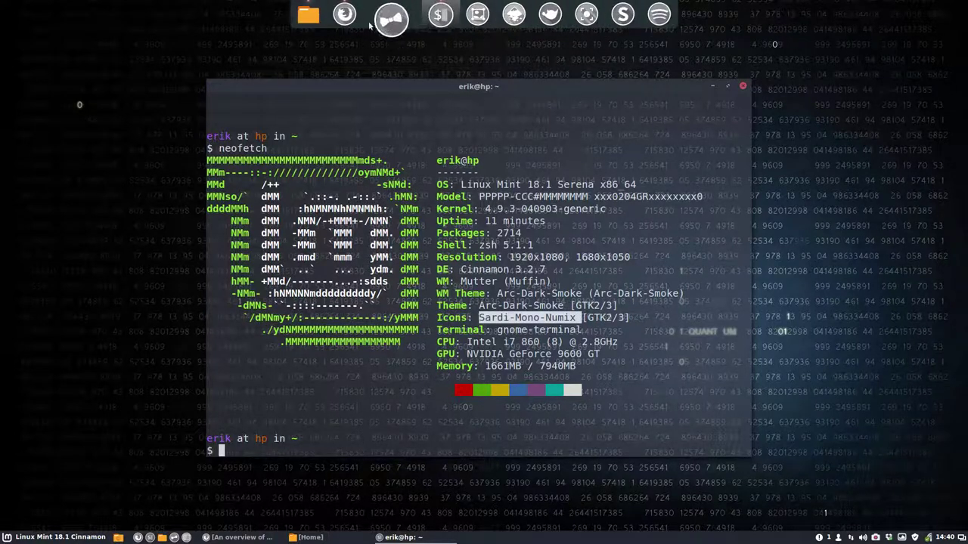
{"action": "left_click", "coordinate": [80, 536]}
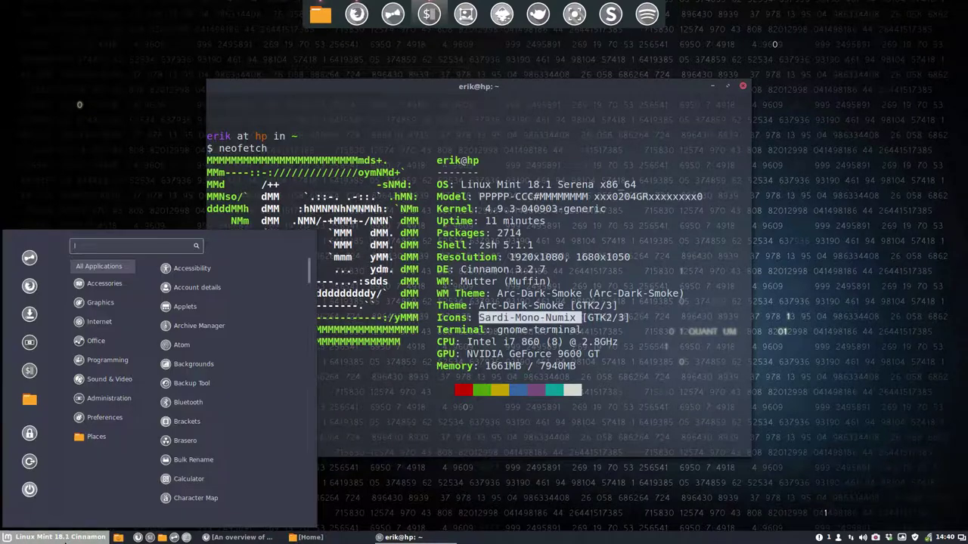
{"action": "left_click", "coordinate": [630, 313]}
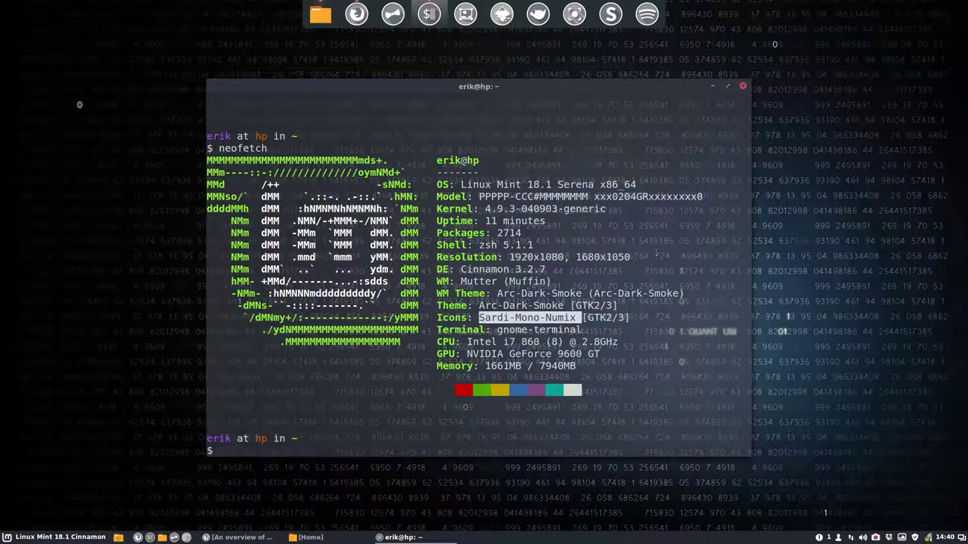
{"action": "left_click", "coordinate": [743, 88]}
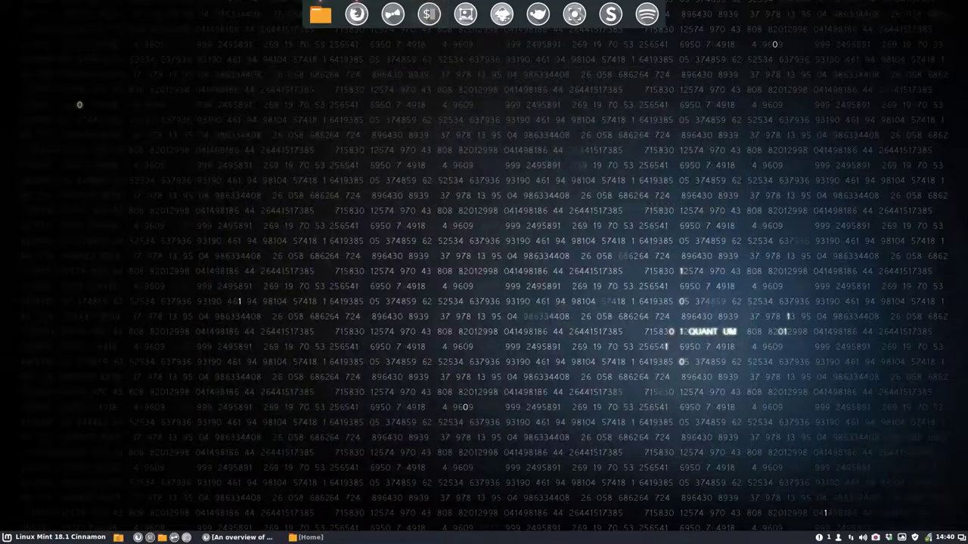
Switch to Firefox, highlight the "Sardi is modular" objective in the Sardi icons overview, and minimize the browser
{"action": "left_click", "coordinate": [236, 537]}
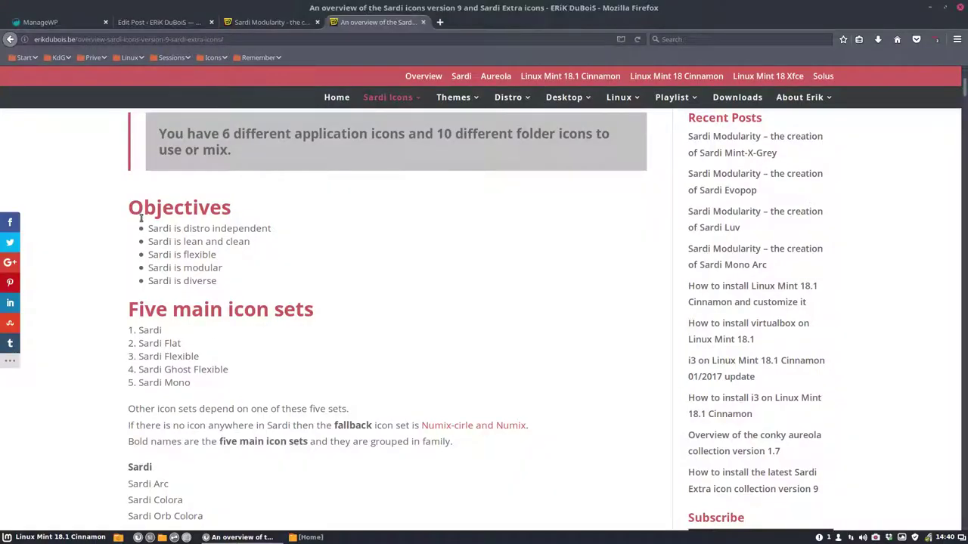
{"action": "left_click_drag", "start_coordinate": [160, 229], "coordinate": [148, 255]}
{"action": "left_click_drag", "start_coordinate": [221, 268], "coordinate": [150, 269]}
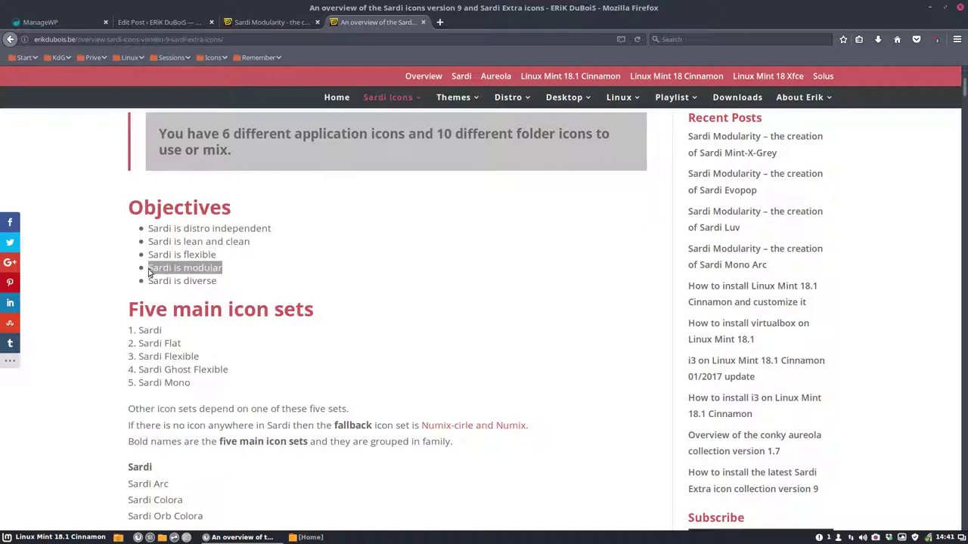
{"action": "left_click", "coordinate": [929, 8]}
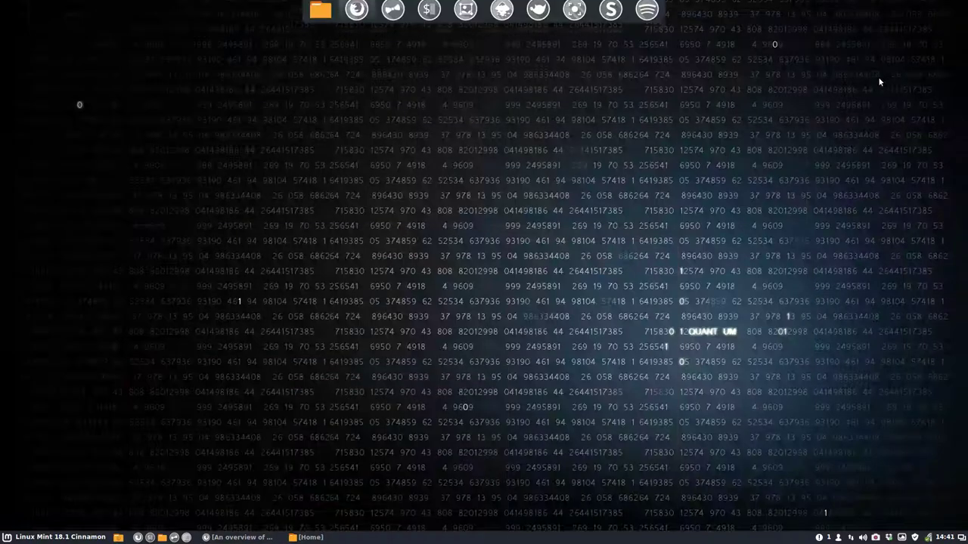
Switch to the file manager and delete all the Sardi icon theme folders in the .icons folder
{"action": "left_click", "coordinate": [316, 538]}
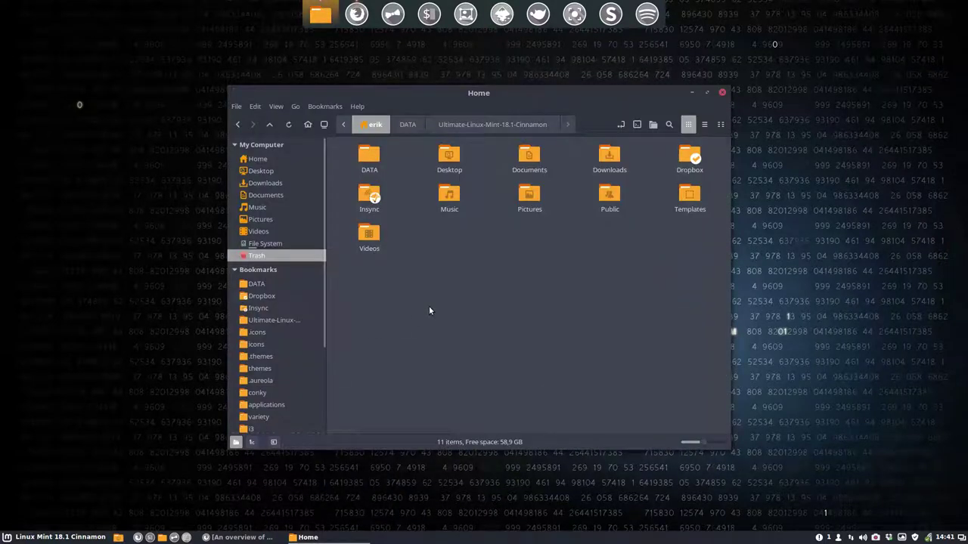
{"action": "left_click", "coordinate": [258, 332]}
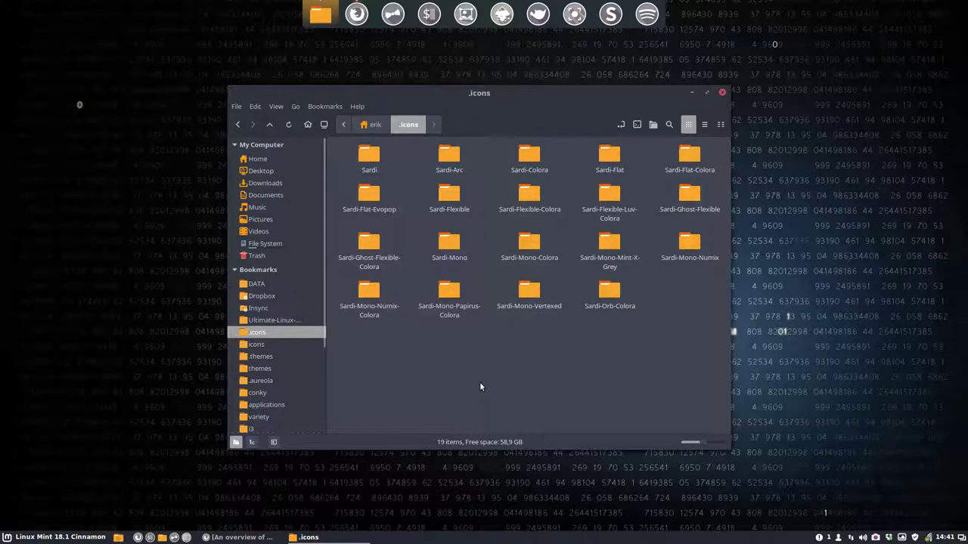
{"action": "key", "text": "ctrl+a"}
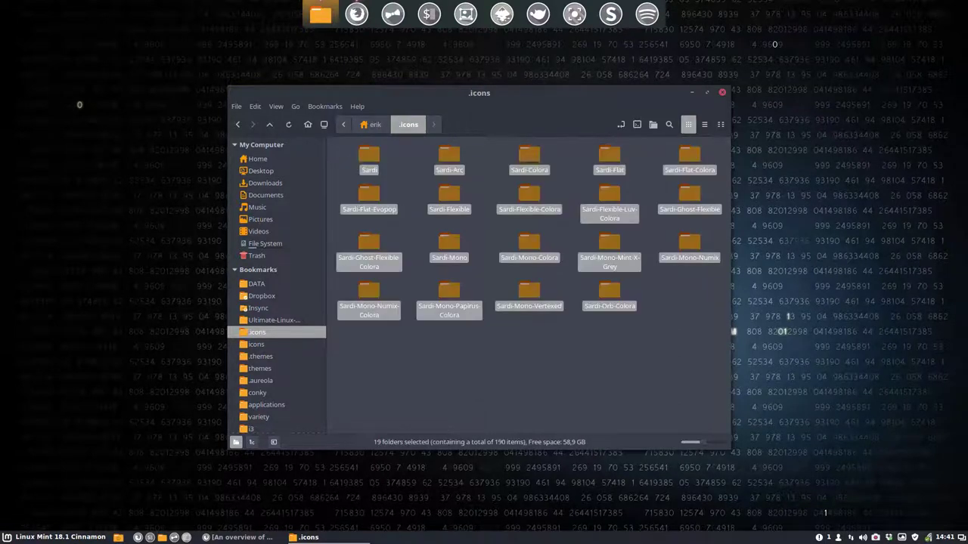
{"action": "key", "text": "Delete"}
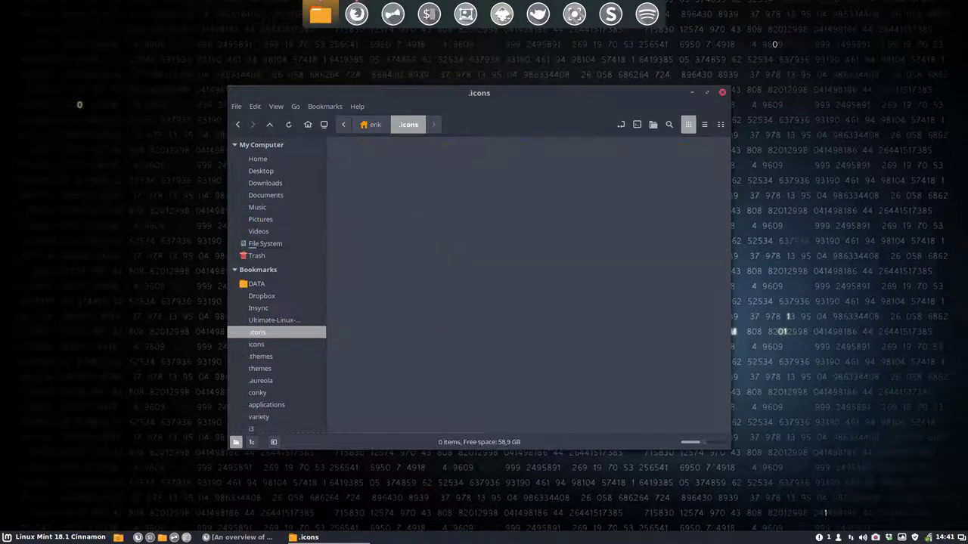
Run the icons-sardi-v2.sh script from the Ultimate-Linux-Mint-18.1-Cinnamon folder
{"action": "left_click", "coordinate": [285, 324]}
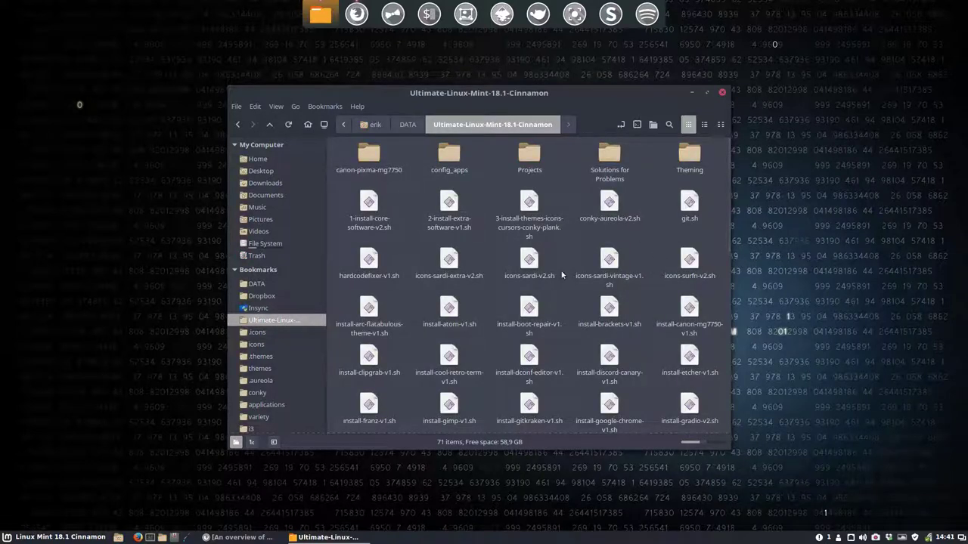
{"action": "left_click", "coordinate": [532, 261]}
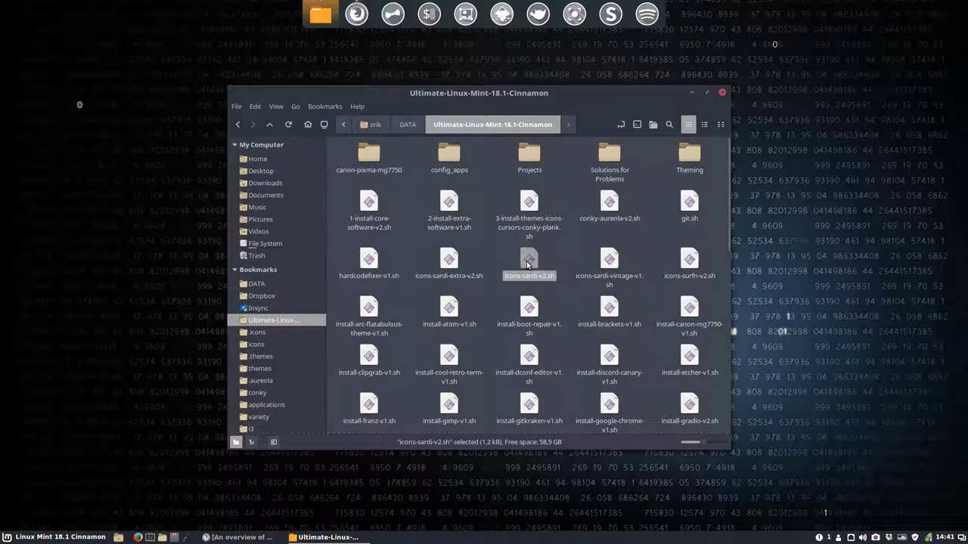
{"action": "double_click", "coordinate": [528, 262]}
{"action": "left_click", "coordinate": [381, 317]}
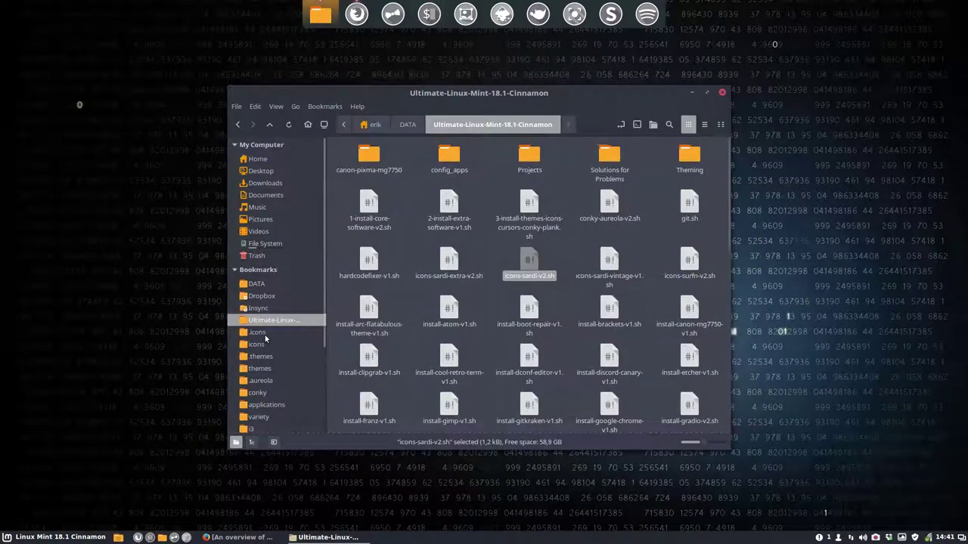
Check the Sardi folders in .icons, the selected icon theme in the Themes settings, and the application menu's icons
{"action": "left_click", "coordinate": [261, 333]}
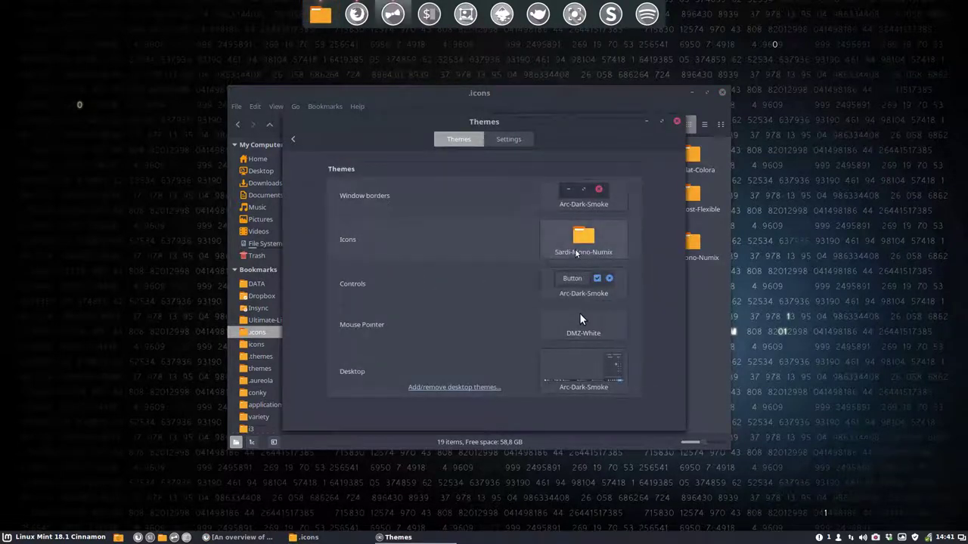
{"action": "left_click", "coordinate": [677, 122]}
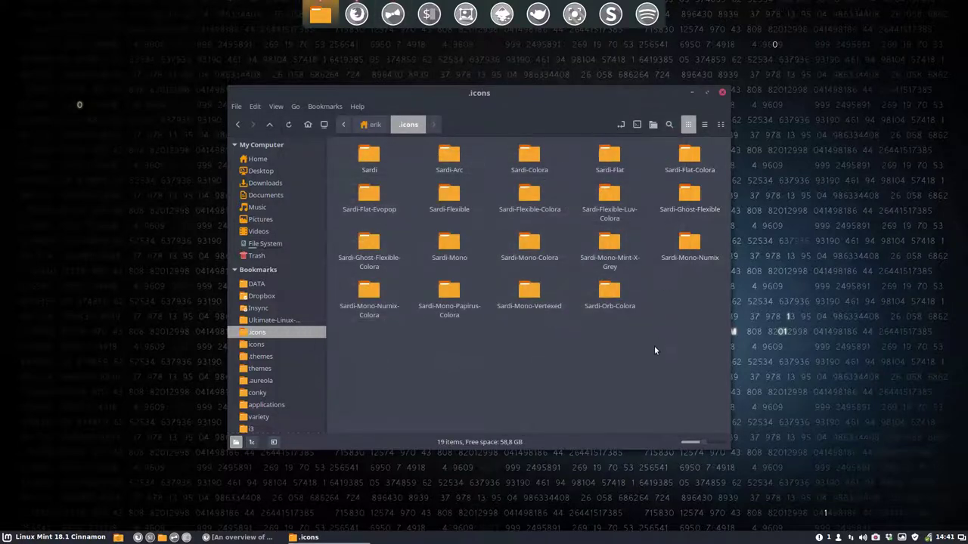
{"action": "left_click", "coordinate": [67, 539]}
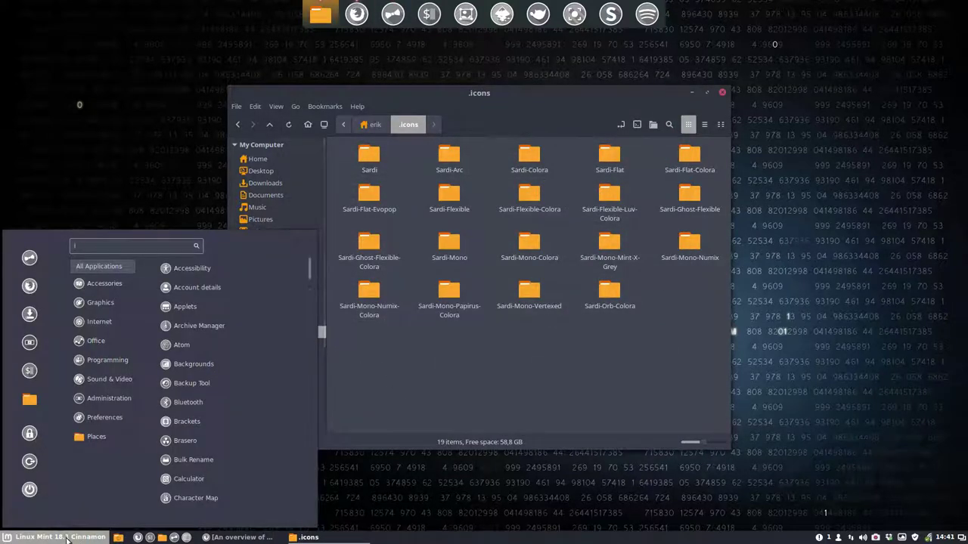
{"action": "left_click", "coordinate": [522, 391]}
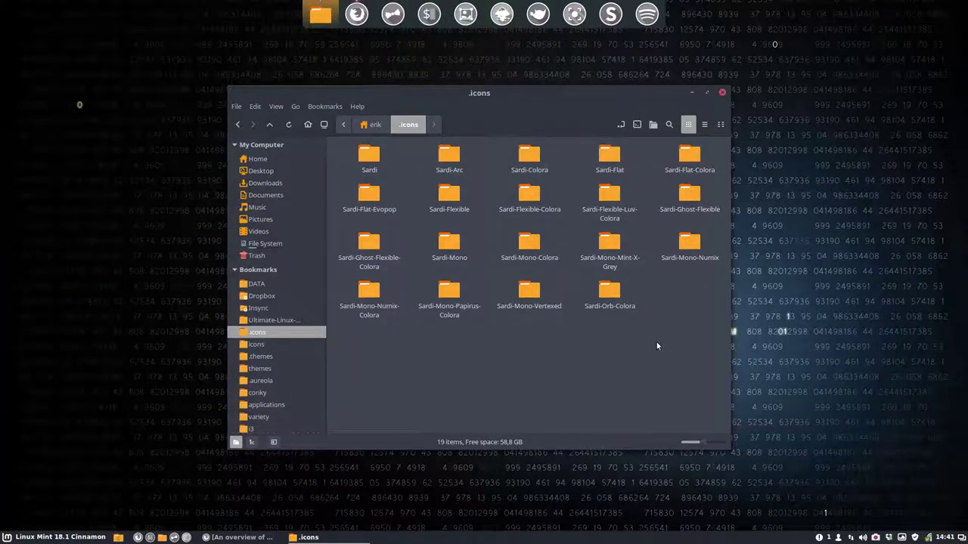
Examine the apps and categories folders inside Sardi-Mono-Numix/scalable, comparing them with the application menu's icons
{"action": "left_click", "coordinate": [689, 248]}
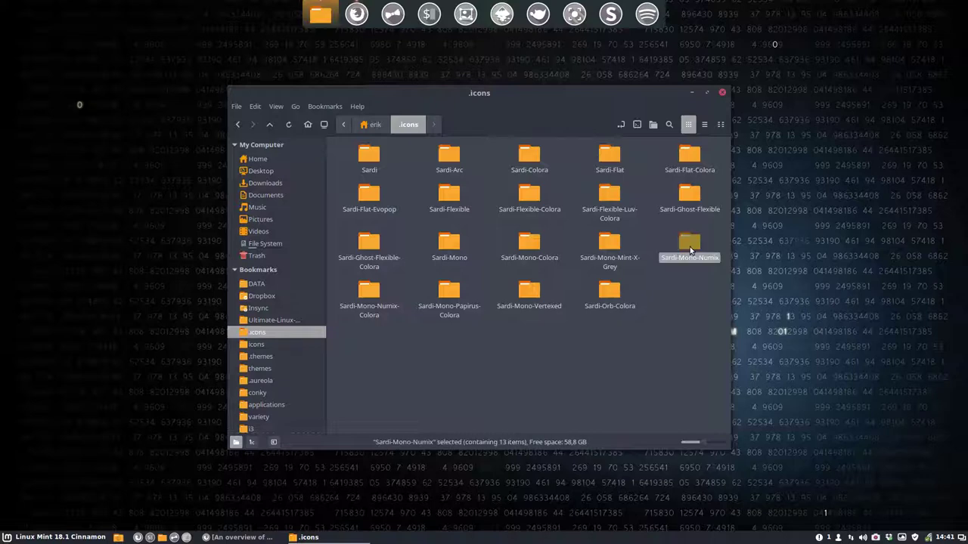
{"action": "double_click", "coordinate": [689, 248]}
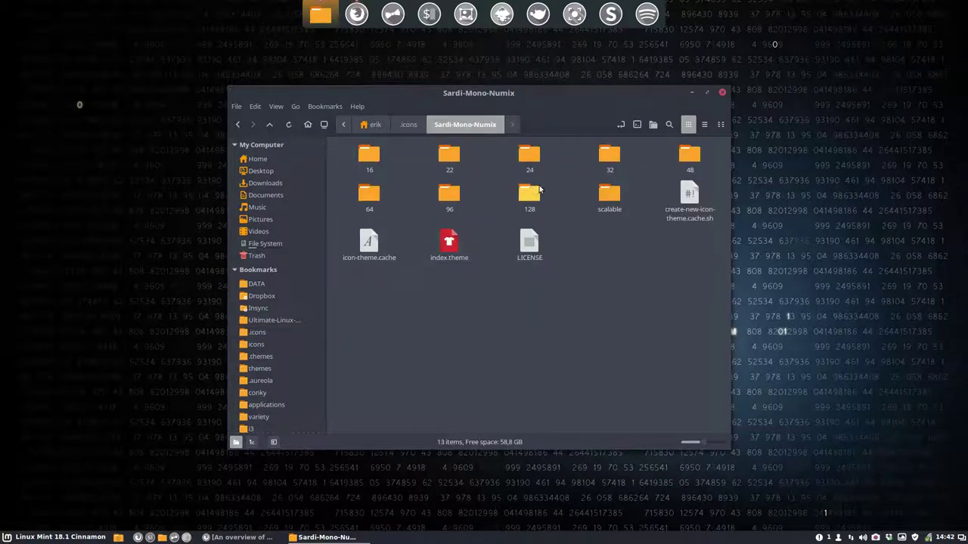
{"action": "double_click", "coordinate": [611, 195]}
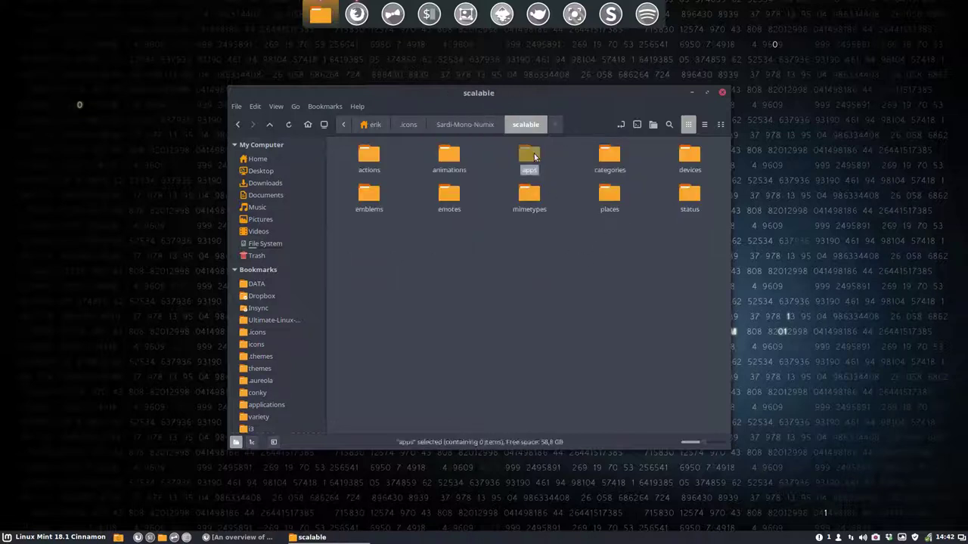
{"action": "double_click", "coordinate": [533, 157]}
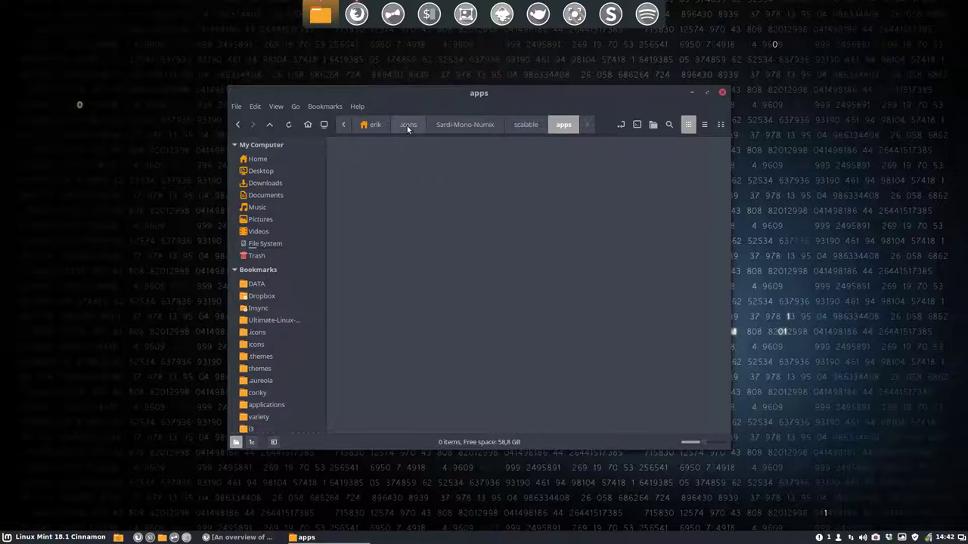
{"action": "left_click", "coordinate": [59, 540]}
{"action": "left_click", "coordinate": [420, 336]}
{"action": "left_click", "coordinate": [519, 132]}
{"action": "double_click", "coordinate": [610, 157]}
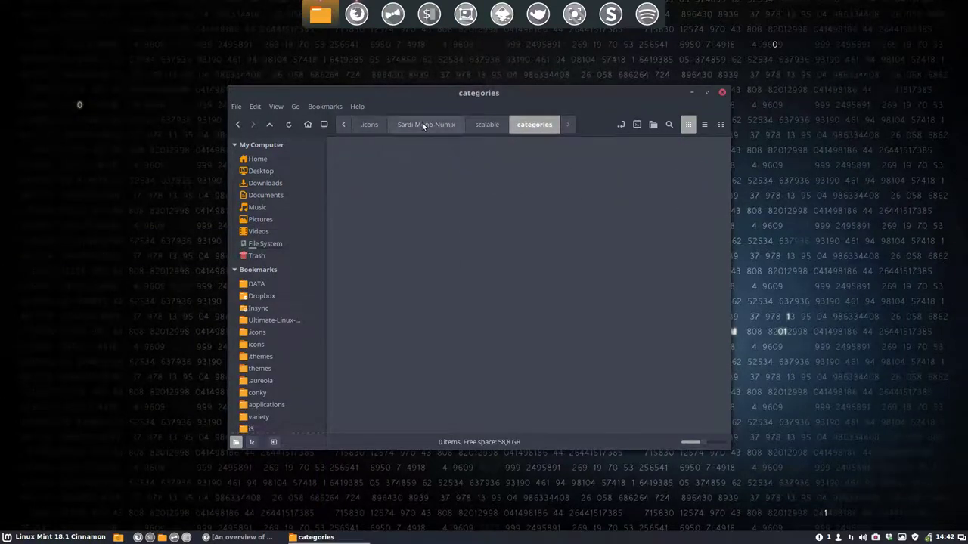
Duplicate the Sardi-Mono-Numix folder within .icons and rename the copy to Sardi-Numix
{"action": "left_click", "coordinate": [369, 126]}
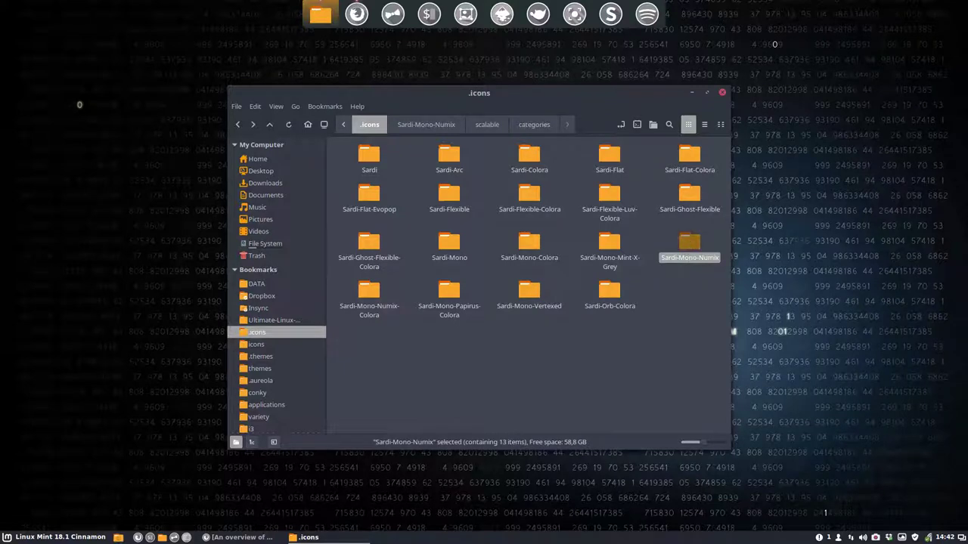
{"action": "key", "text": "ctrl+c"}
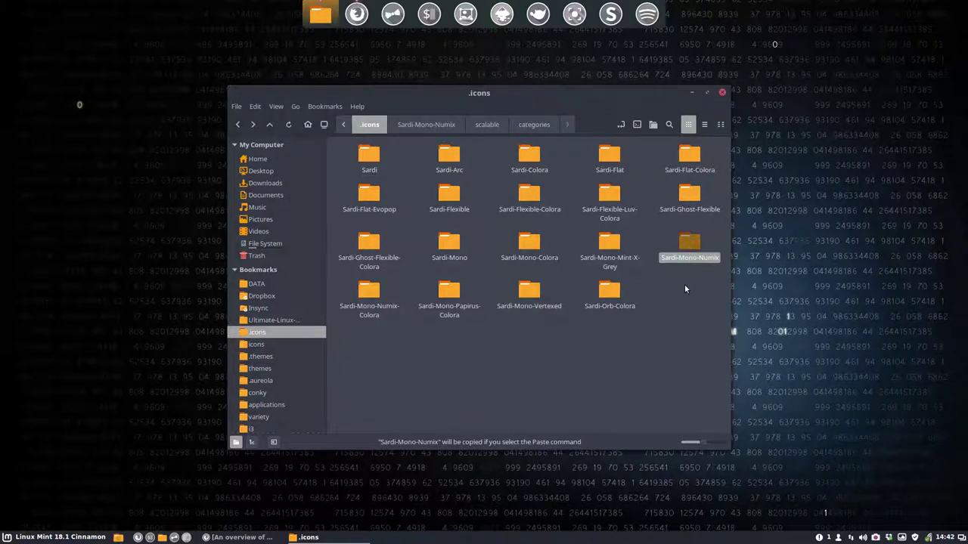
{"action": "key", "text": "ctrl+v"}
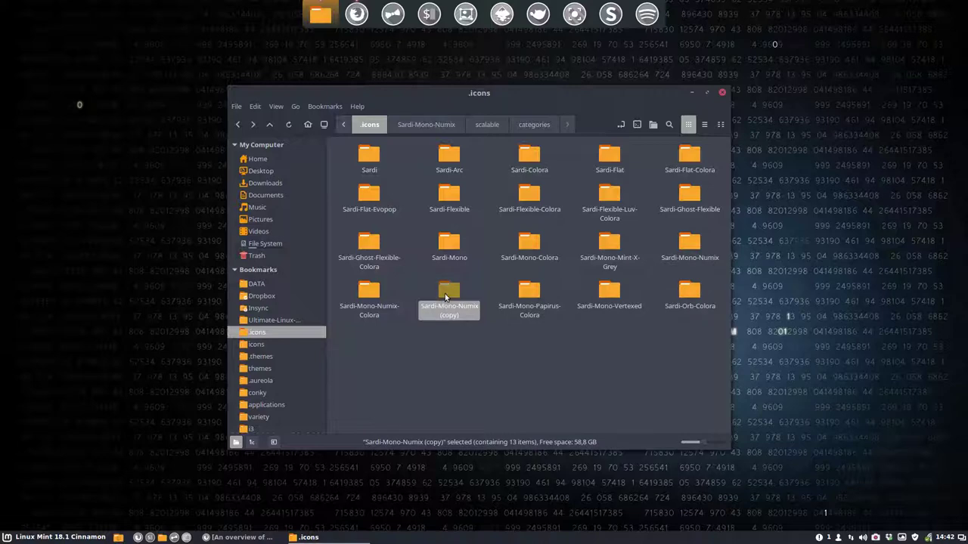
{"action": "key", "text": "F2"}
{"action": "key", "text": "End"}
{"action": "key", "text": "BackSpace"}
{"action": "key", "text": "BackSpace"}
{"action": "key", "text": "BackSpace"}
{"action": "key", "text": "BackSpace"}
{"action": "key", "text": "BackSpace"}
{"action": "key", "text": "BackSpace"}
{"action": "key", "text": "BackSpace"}
{"action": "key", "text": "BackSpace"}
{"action": "key", "text": "BackSpace"}
{"action": "key", "text": "BackSpace"}
{"action": "key", "text": "BackSpace"}
{"action": "key", "text": "BackSpace"}
{"action": "key", "text": "BackSpace"}
{"action": "type", "text": "-"}
{"action": "key", "text": "Return"}
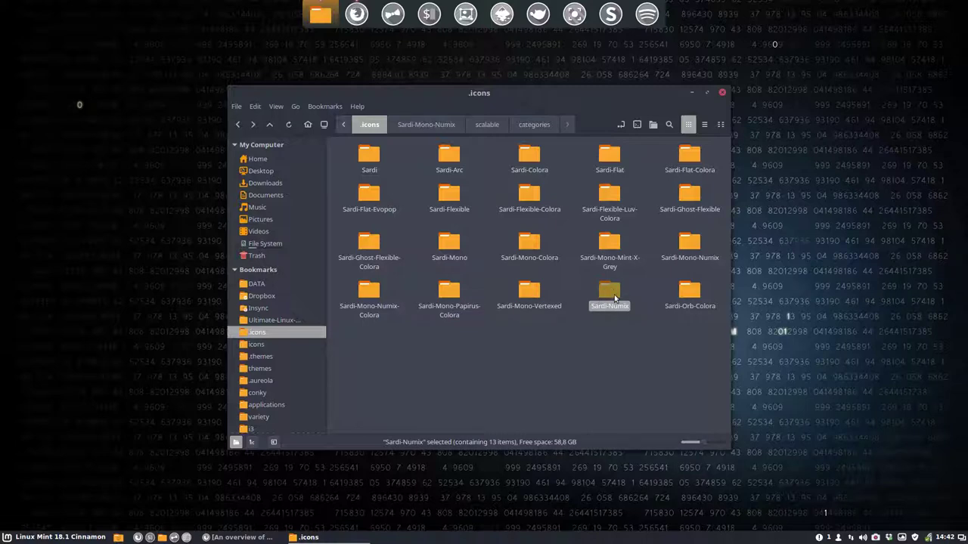
Open index.theme in the Sardi-Numix folder and change the theme's Name to Sardi Numix
{"action": "double_click", "coordinate": [612, 292]}
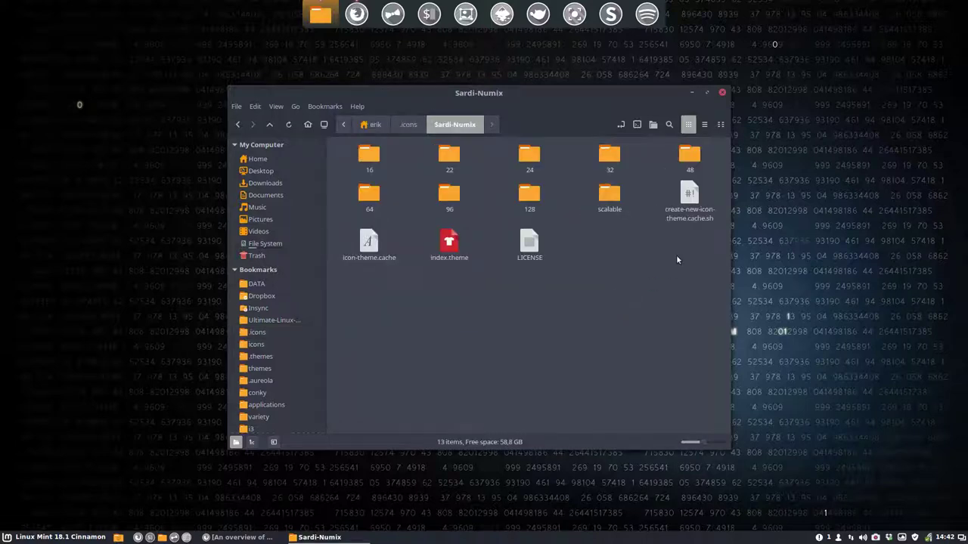
{"action": "double_click", "coordinate": [449, 242]}
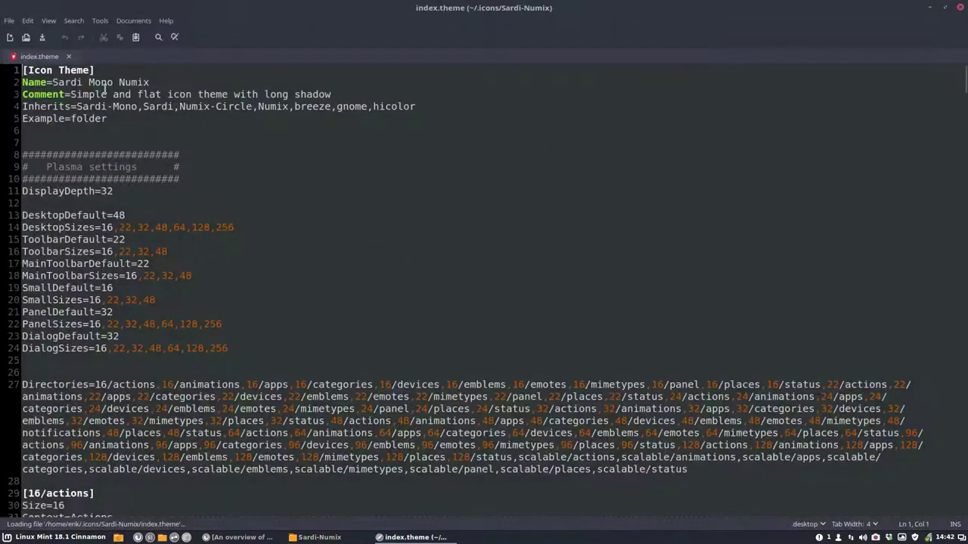
{"action": "left_click", "coordinate": [112, 85]}
{"action": "key", "text": "BackSpace"}
{"action": "key", "text": "BackSpace"}
{"action": "key", "text": "BackSpace"}
{"action": "key", "text": "BackSpace"}
{"action": "key", "text": "BackSpace"}
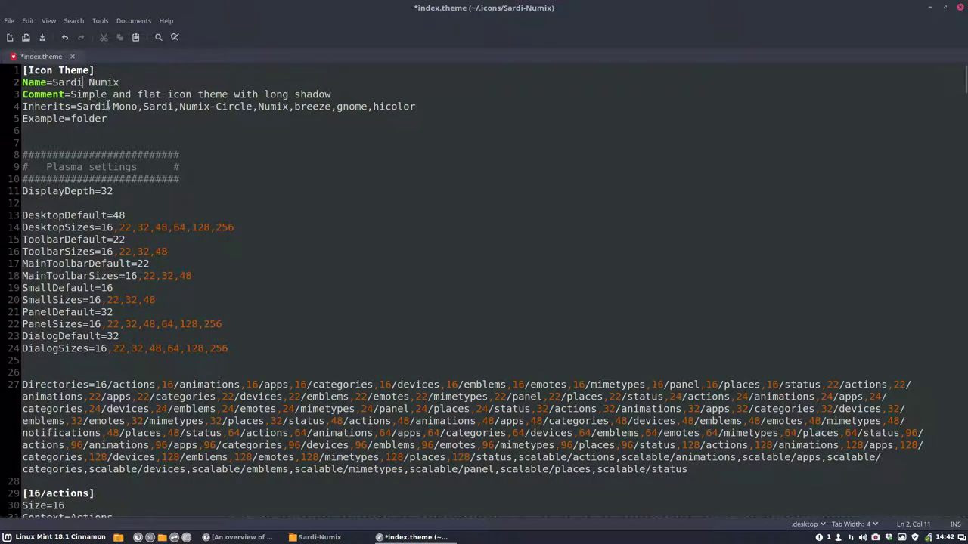
Remove Sardi-Mono from the Inherits line so it starts with Sardi, review the remaining entries, and save index.theme
{"action": "left_click_drag", "start_coordinate": [107, 106], "coordinate": [136, 105]}
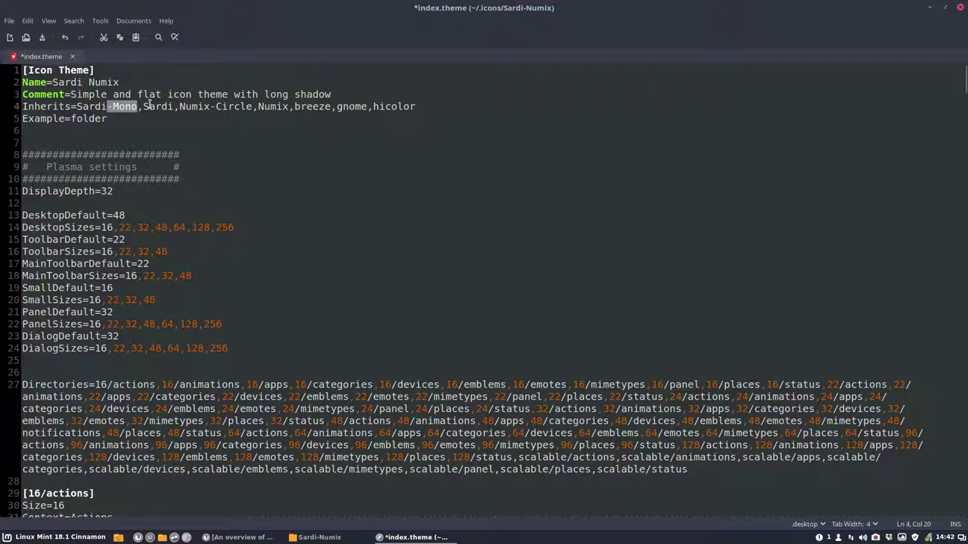
{"action": "left_click_drag", "start_coordinate": [143, 106], "coordinate": [77, 106]}
{"action": "key", "text": "Delete"}
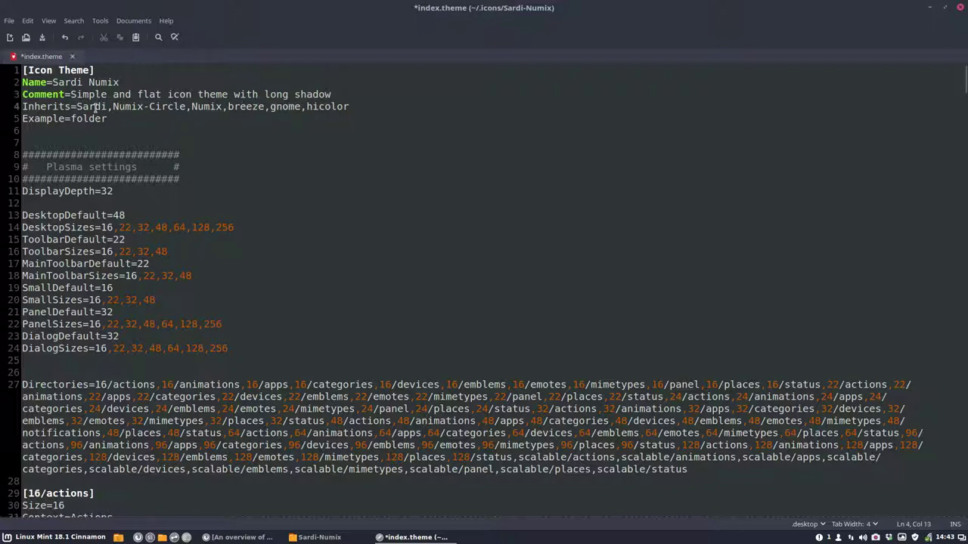
{"action": "left_click_drag", "start_coordinate": [121, 82], "coordinate": [52, 81]}
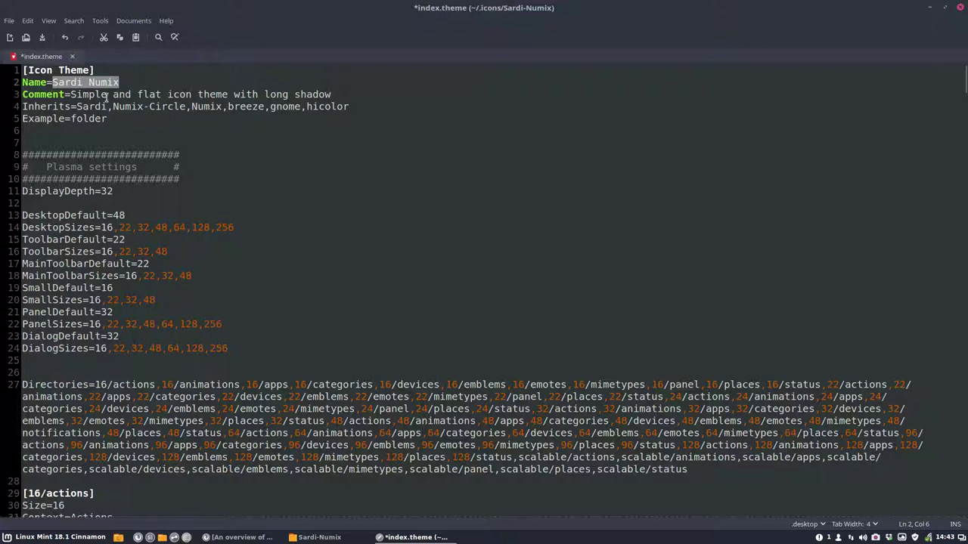
{"action": "left_click", "coordinate": [91, 106]}
{"action": "left_click", "coordinate": [149, 106]}
{"action": "left_click", "coordinate": [234, 106]}
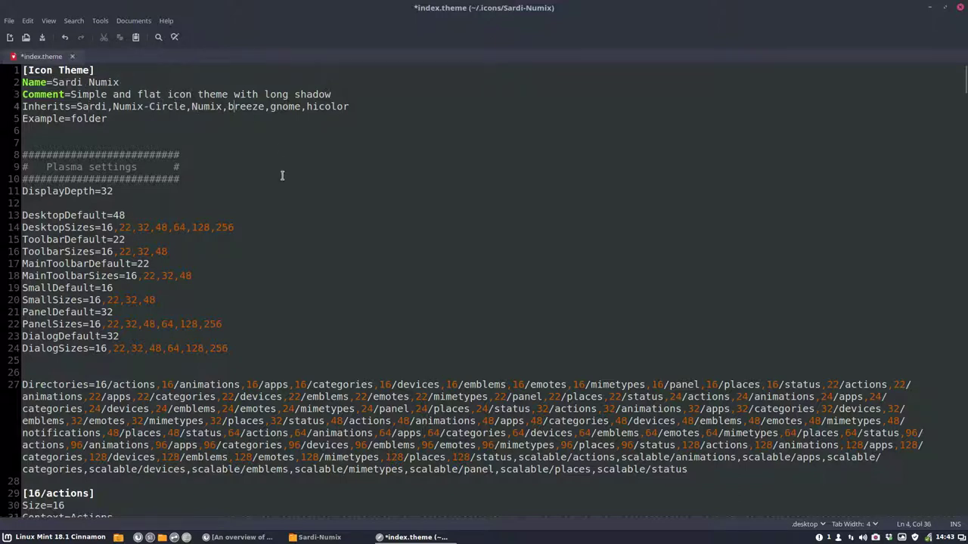
{"action": "key", "text": "ctrl+s"}
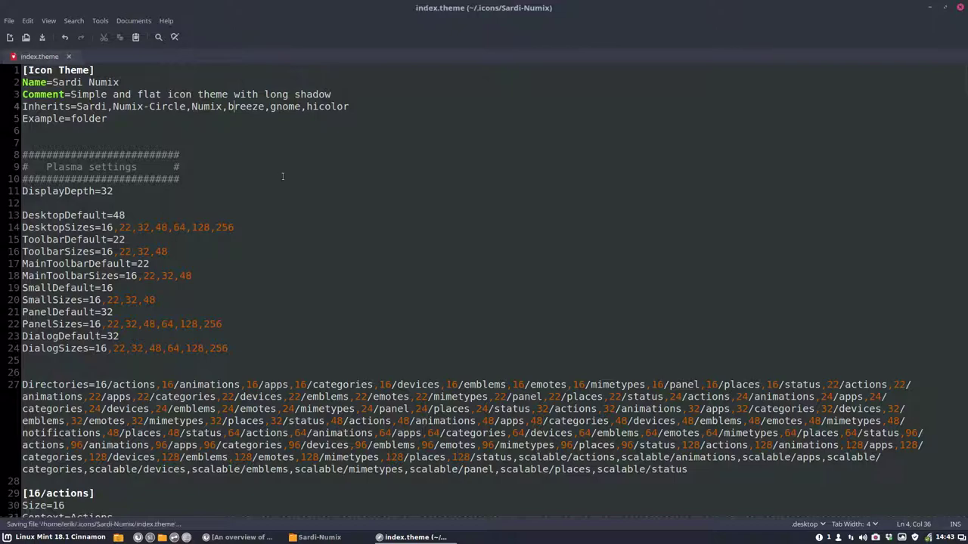
Close index.theme and run the create-new-icon-theme.cache.sh script in the Sardi-Numix folder to rebuild its icon cache
{"action": "left_click", "coordinate": [959, 7]}
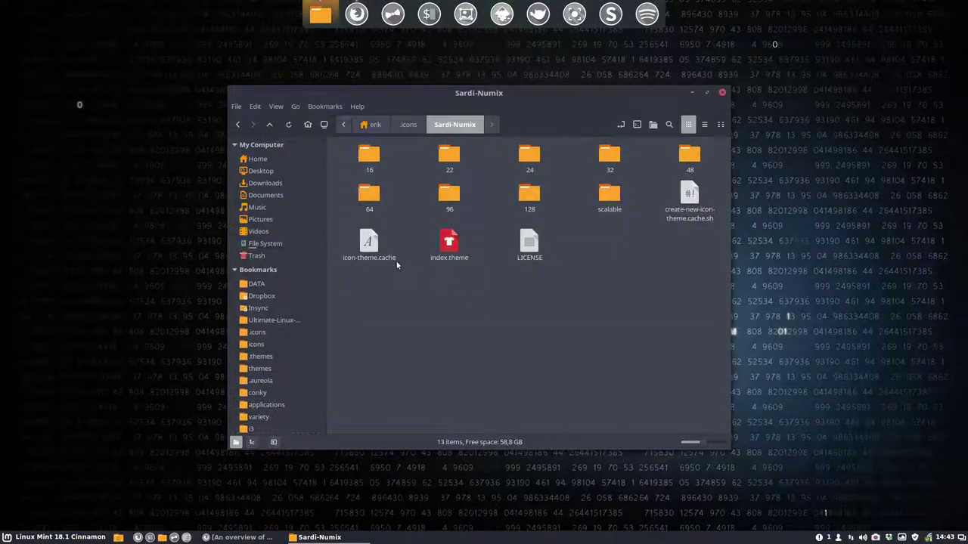
{"action": "left_click", "coordinate": [369, 244]}
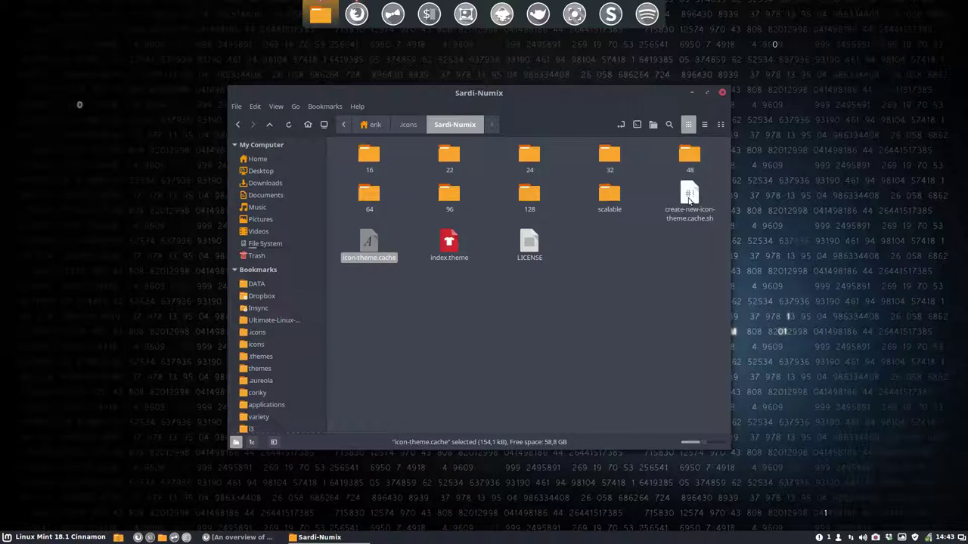
{"action": "double_click", "coordinate": [689, 195]}
{"action": "left_click", "coordinate": [393, 318]}
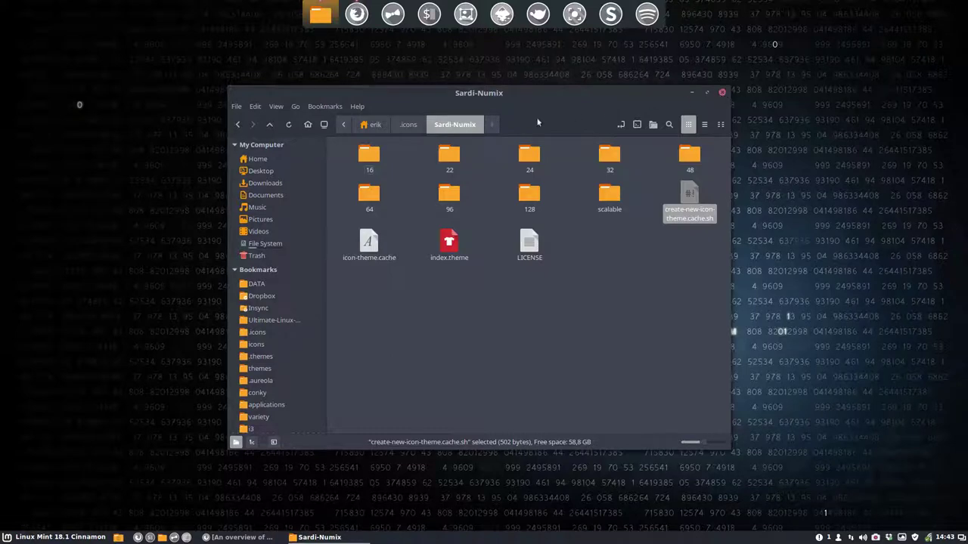
Return to the Home folder and apply Sardi-Numix as the desktop's icon theme in the Themes settings
{"action": "left_click", "coordinate": [371, 124]}
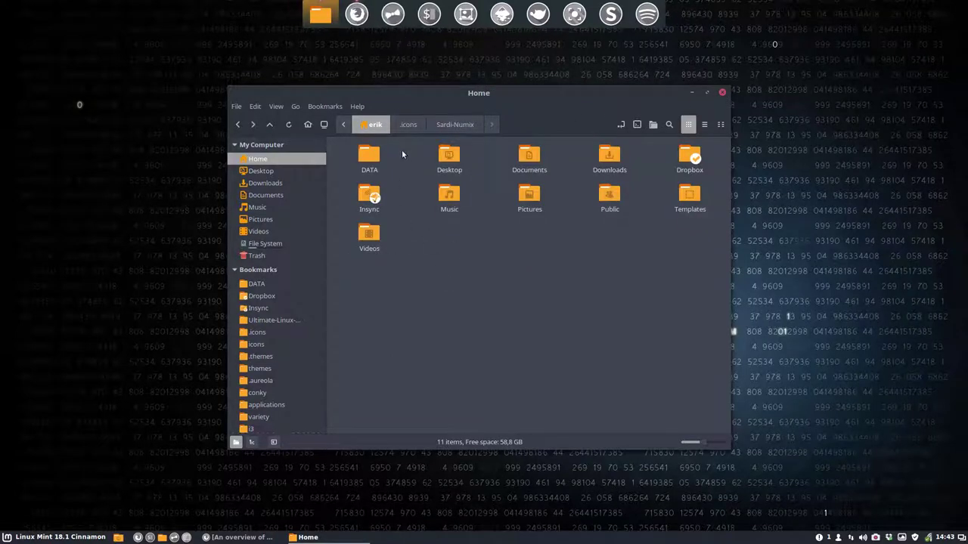
{"action": "left_click", "coordinate": [392, 13]}
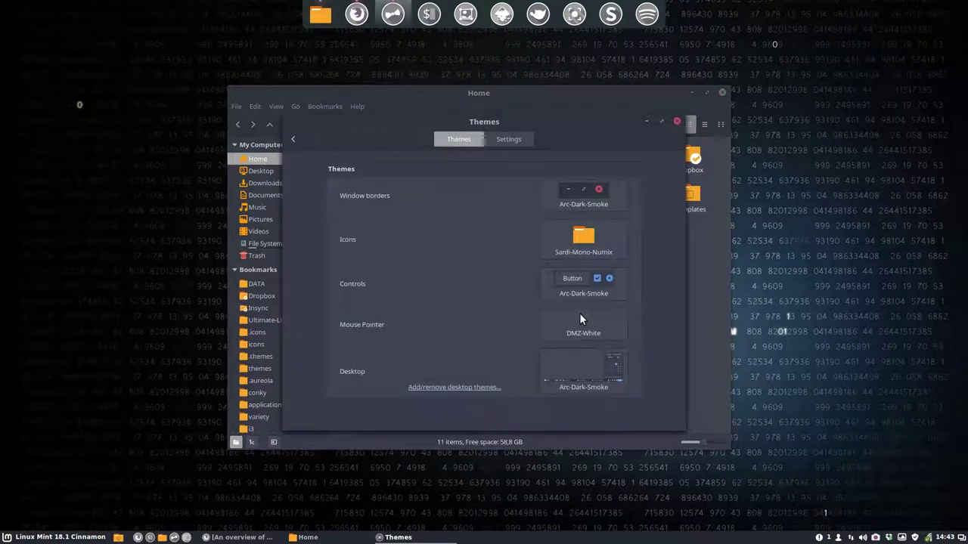
{"action": "left_click", "coordinate": [592, 242]}
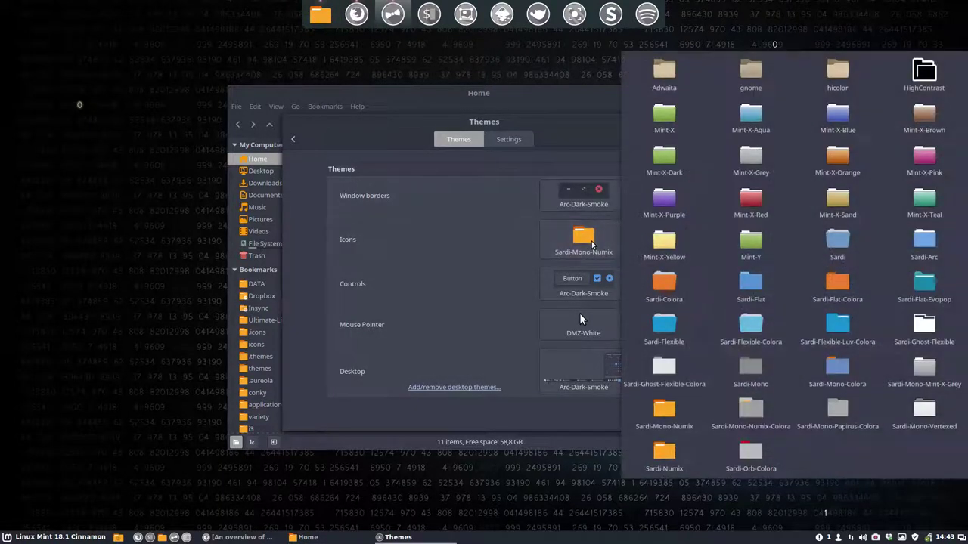
{"action": "left_click", "coordinate": [678, 456]}
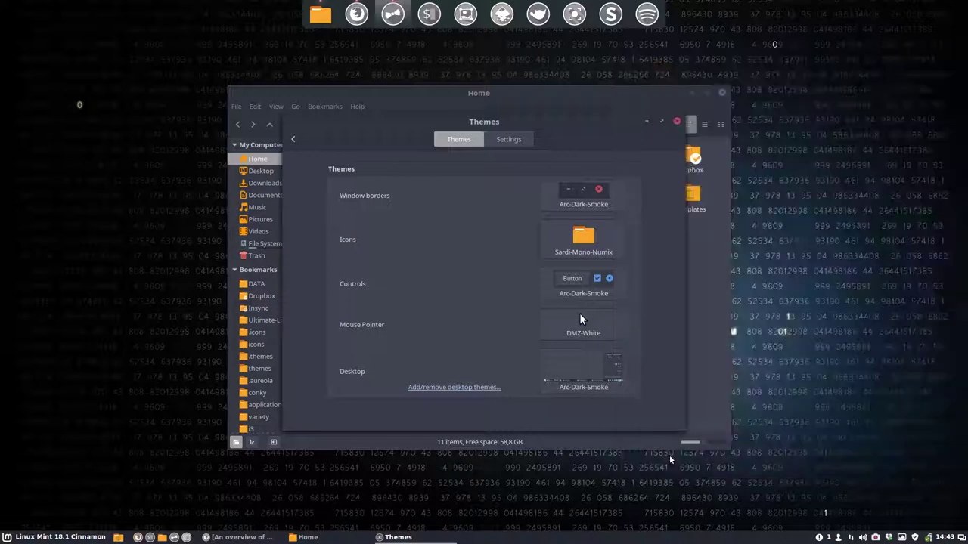
{"action": "left_click", "coordinate": [676, 121]}
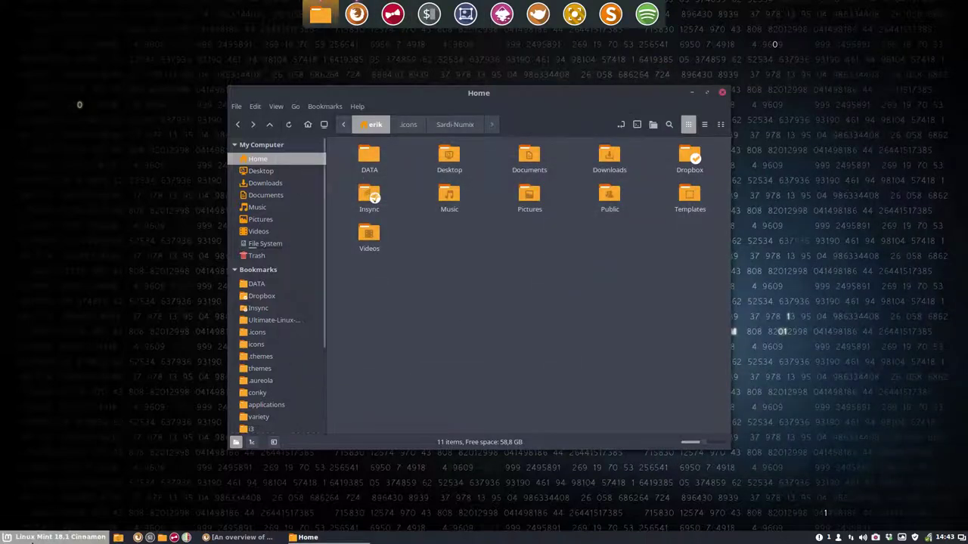
Examine the application menu's category, application and session icons under the new theme
{"action": "left_click", "coordinate": [47, 538]}
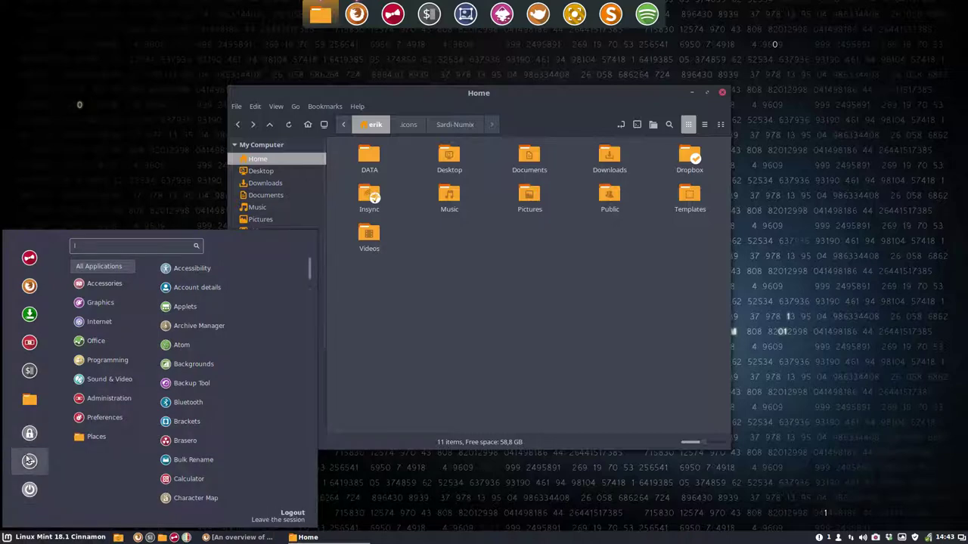
{"action": "mouse_move", "coordinate": [87, 428]}
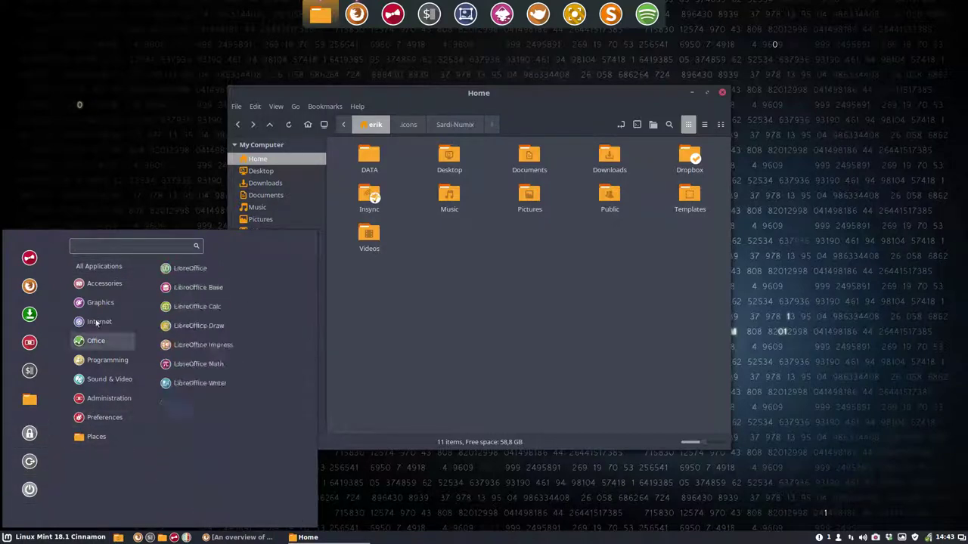
{"action": "mouse_move", "coordinate": [106, 267]}
{"action": "scroll", "coordinate": [199, 420], "scroll_direction": "down", "scroll_amount": 20}
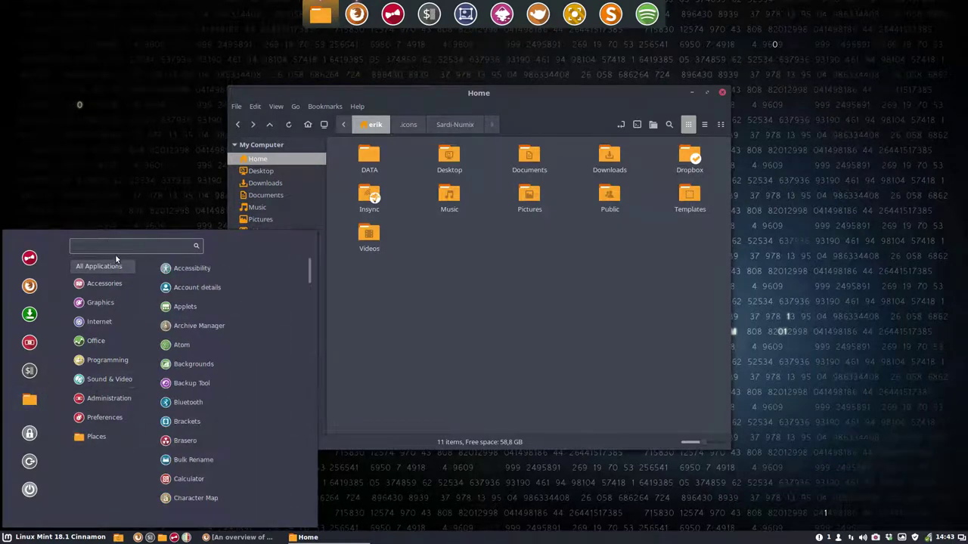
{"action": "scroll", "coordinate": [213, 337], "scroll_direction": "down", "scroll_amount": 10}
{"action": "scroll", "coordinate": [212, 338], "scroll_direction": "down", "scroll_amount": 10}
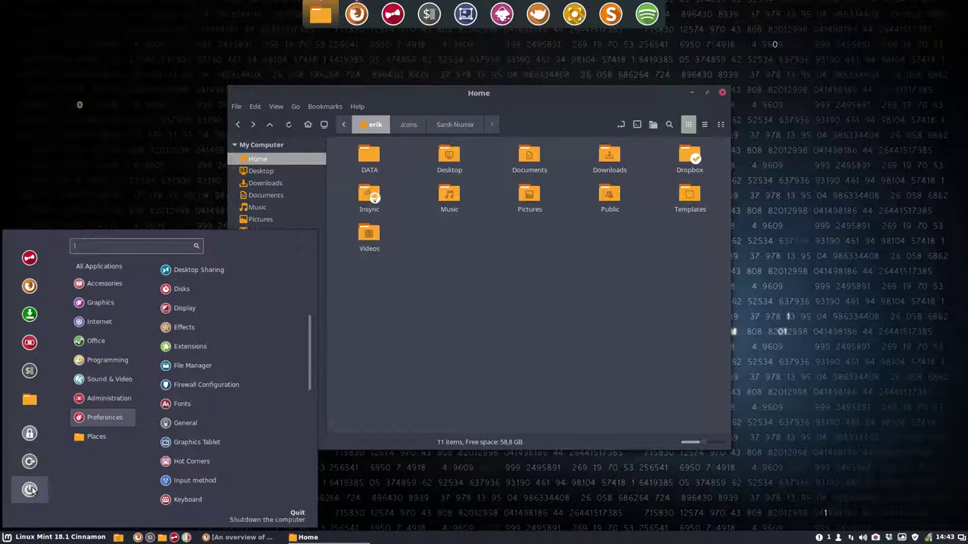
{"action": "left_click", "coordinate": [516, 289]}
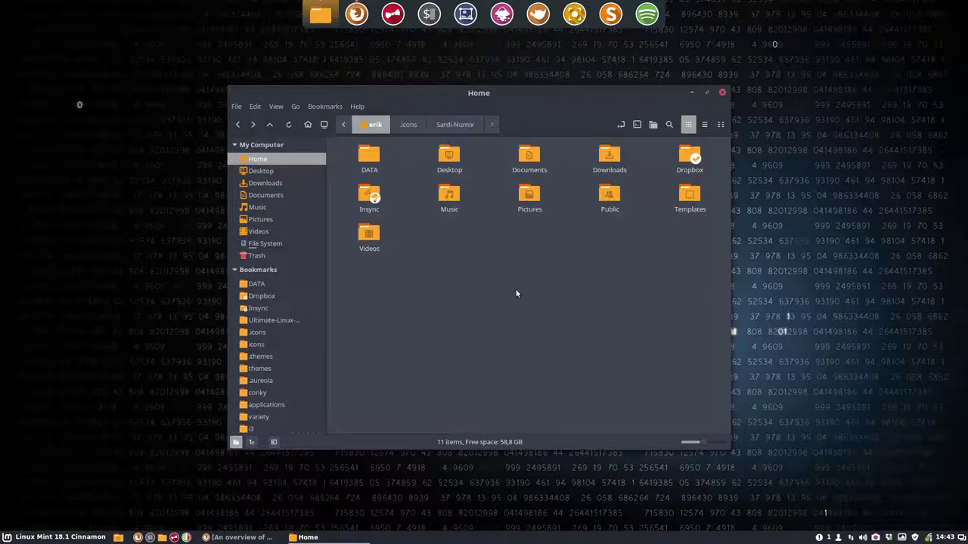
Open the scalable/actions folder of Sardi-Numix in a maximized window and locate application-exit.svg among the icons
{"action": "left_click", "coordinate": [456, 125]}
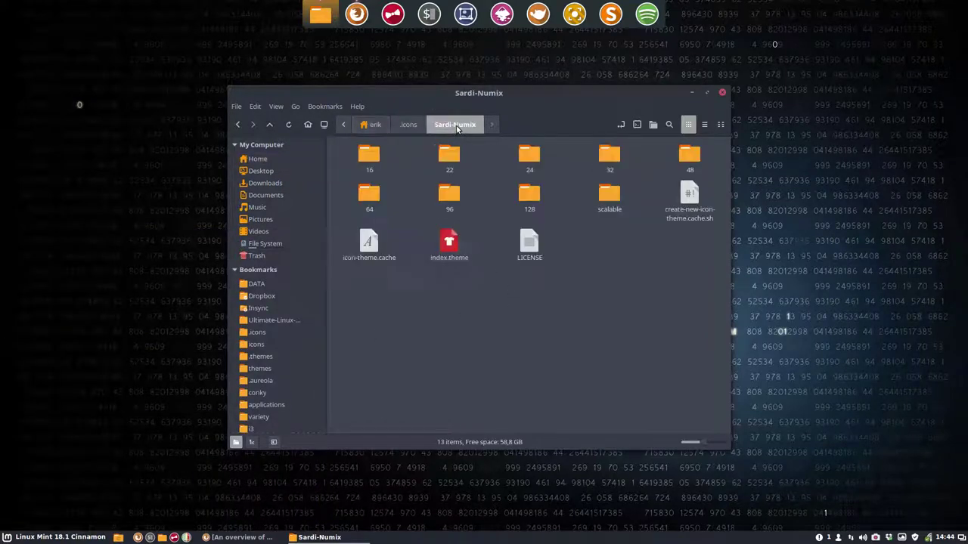
{"action": "double_click", "coordinate": [610, 196]}
{"action": "double_click", "coordinate": [369, 156]}
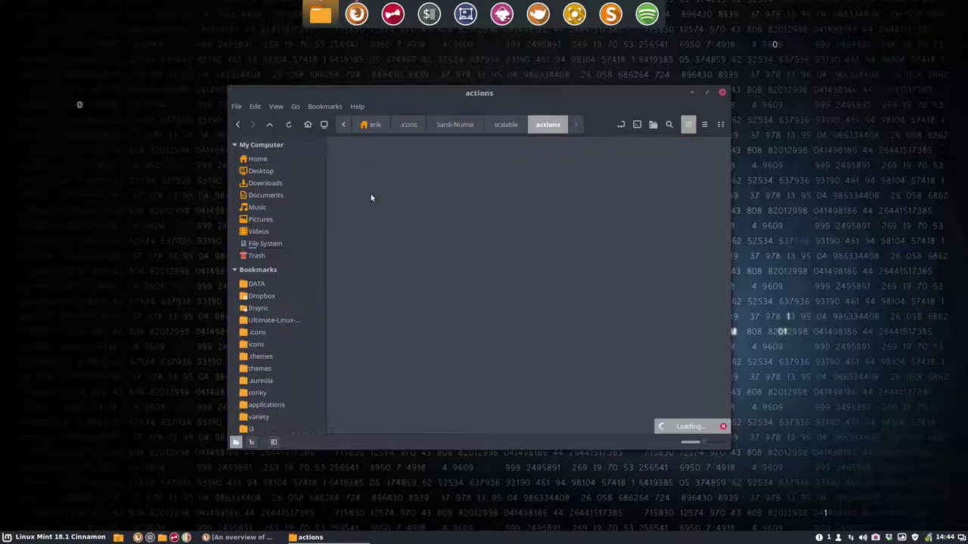
{"action": "scroll", "coordinate": [496, 273], "scroll_direction": "down", "scroll_amount": 3}
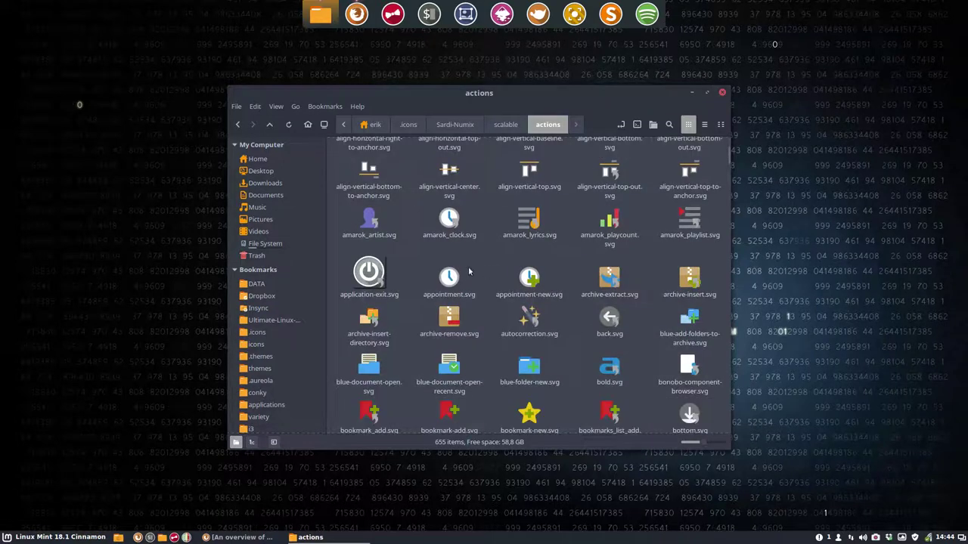
{"action": "left_click", "coordinate": [369, 273]}
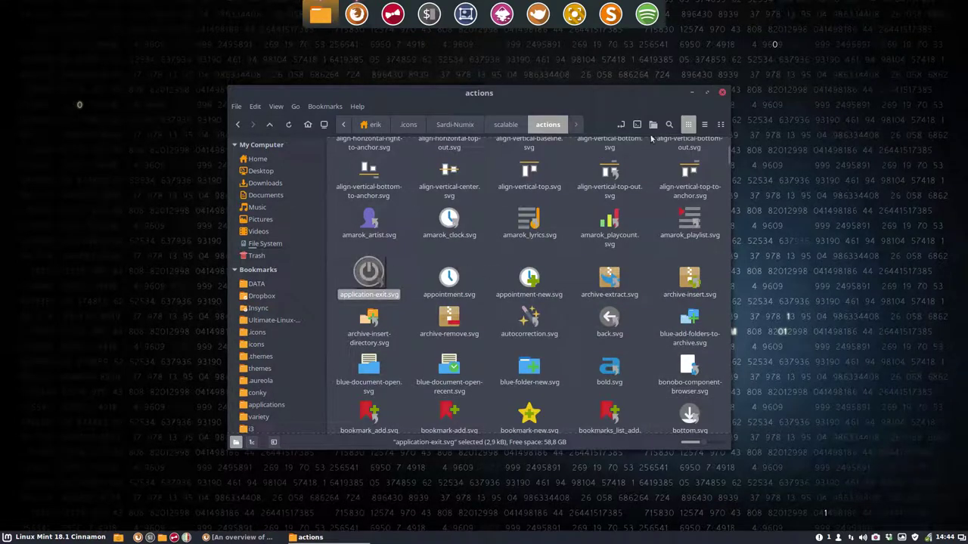
{"action": "left_click", "coordinate": [707, 94]}
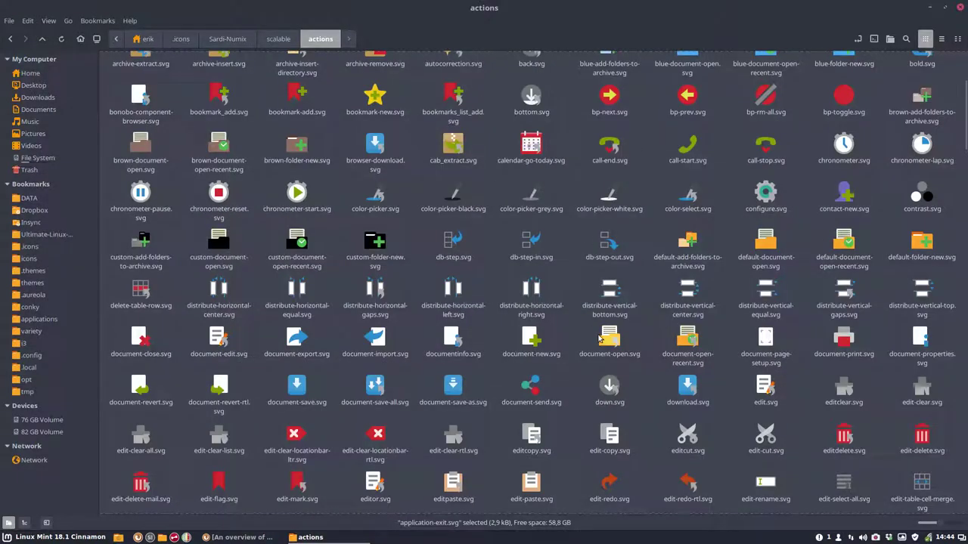
{"action": "scroll", "coordinate": [511, 259], "scroll_direction": "up", "scroll_amount": 3}
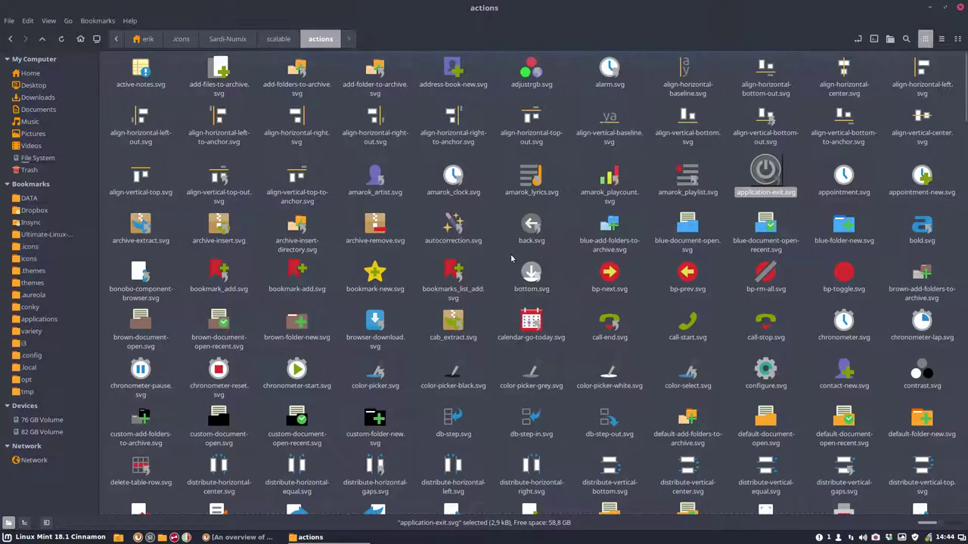
{"action": "left_click", "coordinate": [799, 169]}
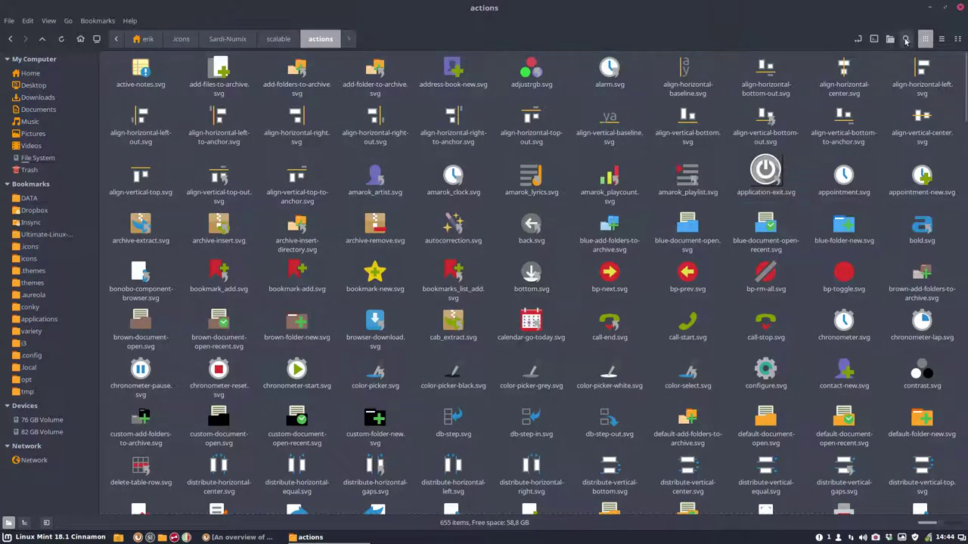
Search the actions folder for "exit" and delete all matching icons, from application-exit.svg to xfce-system-exit.svg
{"action": "left_click", "coordinate": [906, 41]}
{"action": "type", "text": "exit"}
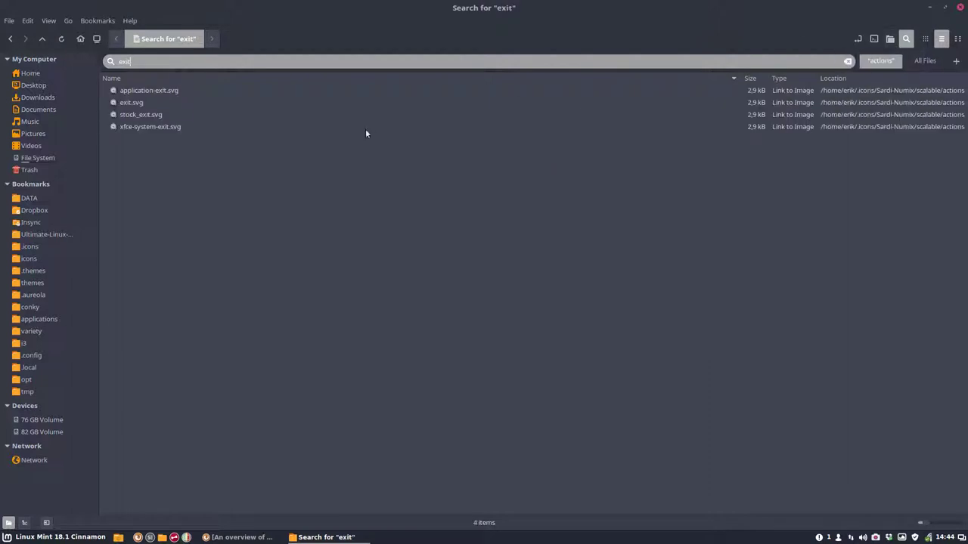
{"action": "left_click", "coordinate": [940, 524]}
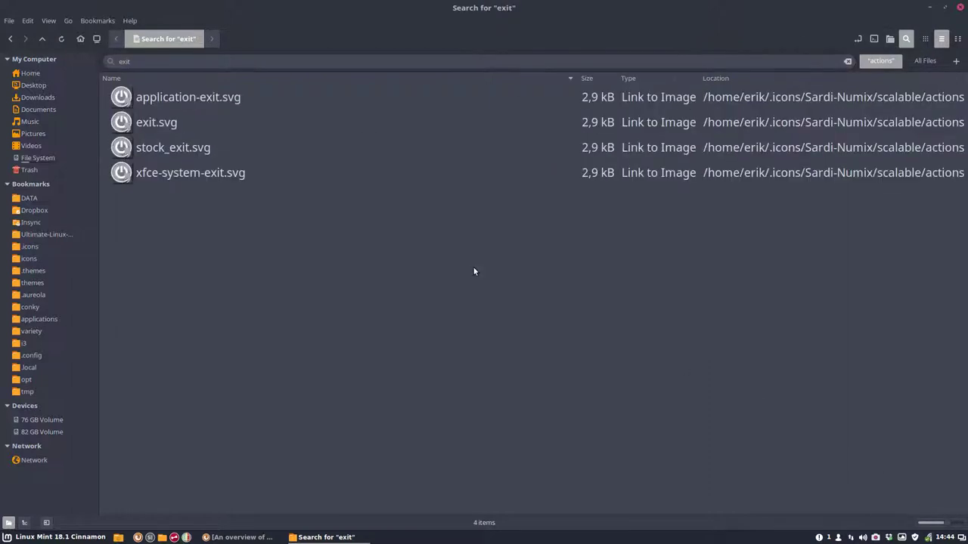
{"action": "left_click", "coordinate": [189, 101]}
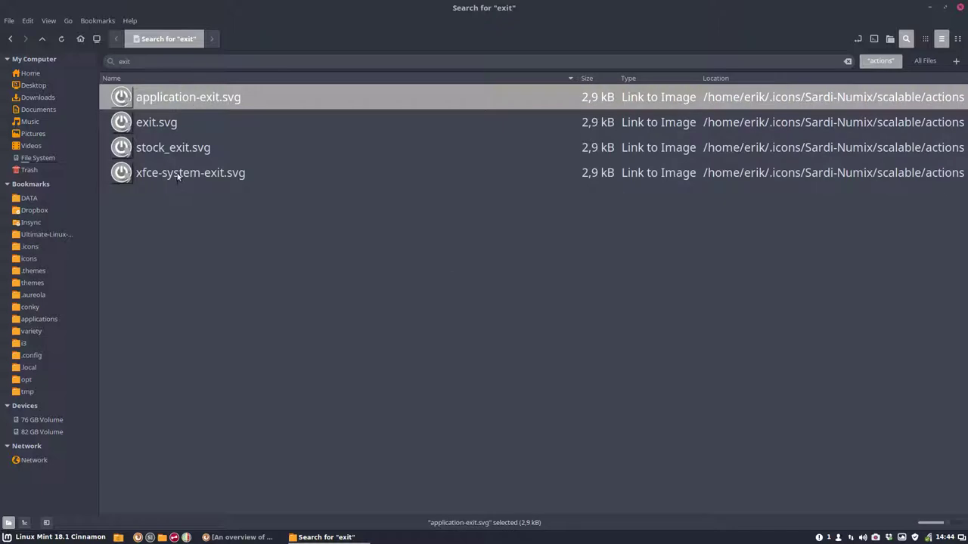
{"action": "left_click", "coordinate": [177, 174], "text": "shift"}
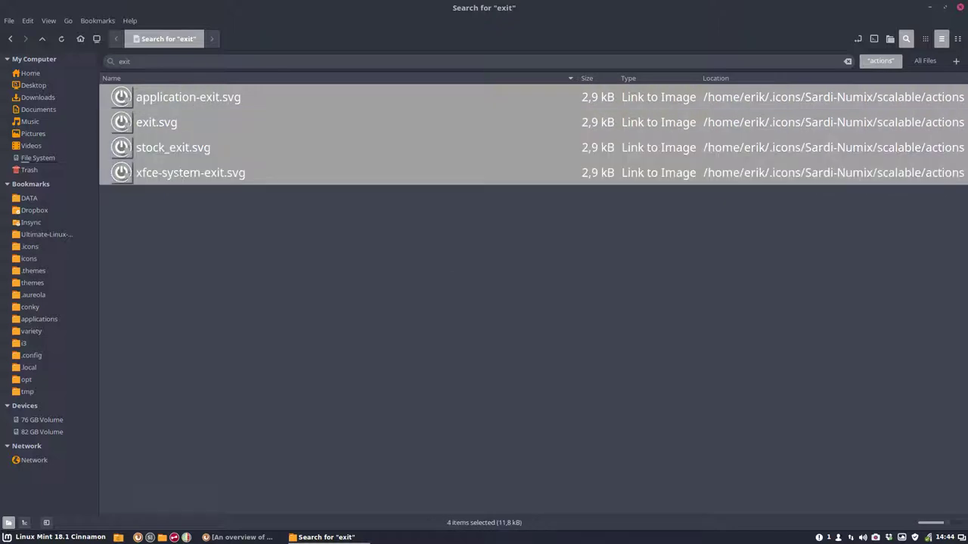
{"action": "key", "text": "Delete"}
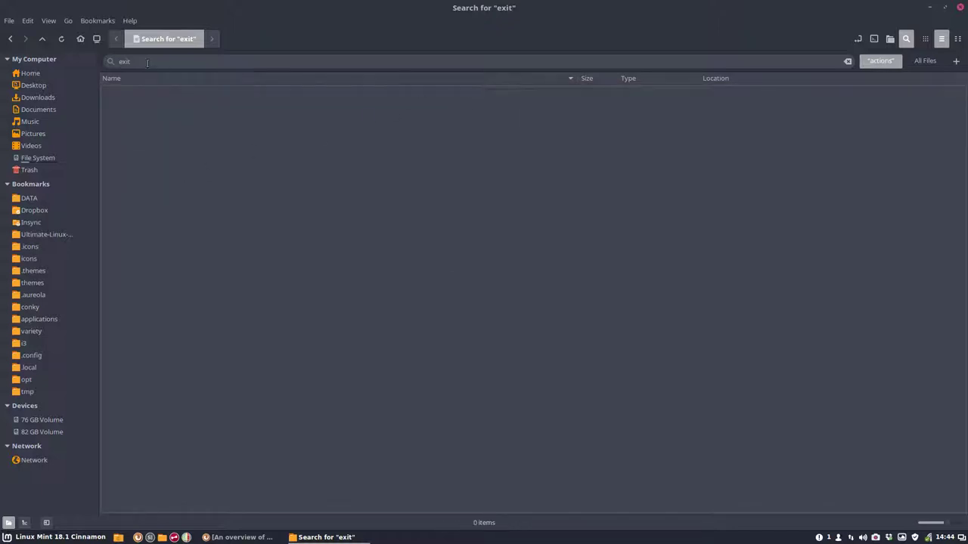
Search the actions folder for "quit" and delete gtk-quit.svg
{"action": "triple_click", "coordinate": [145, 61]}
{"action": "type", "text": "quit"}
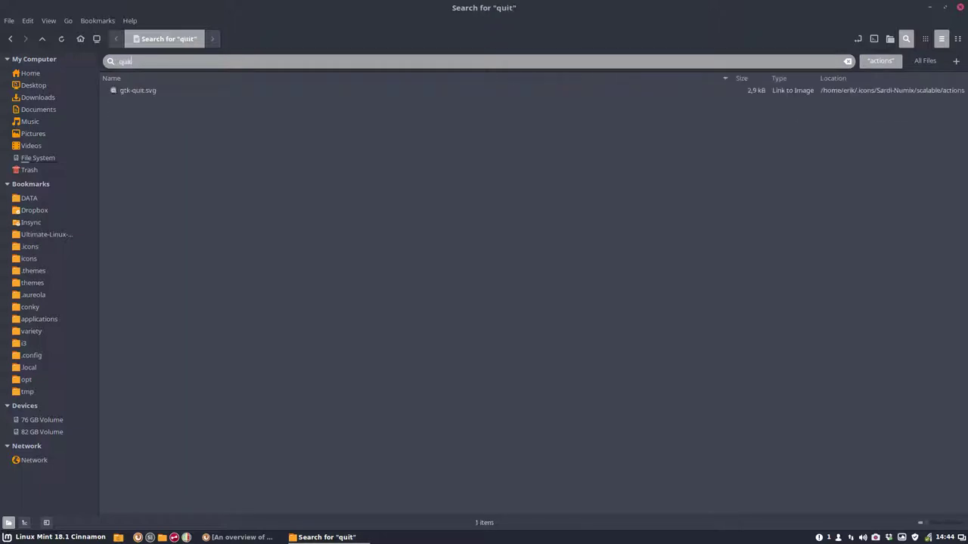
{"action": "left_click", "coordinate": [138, 91]}
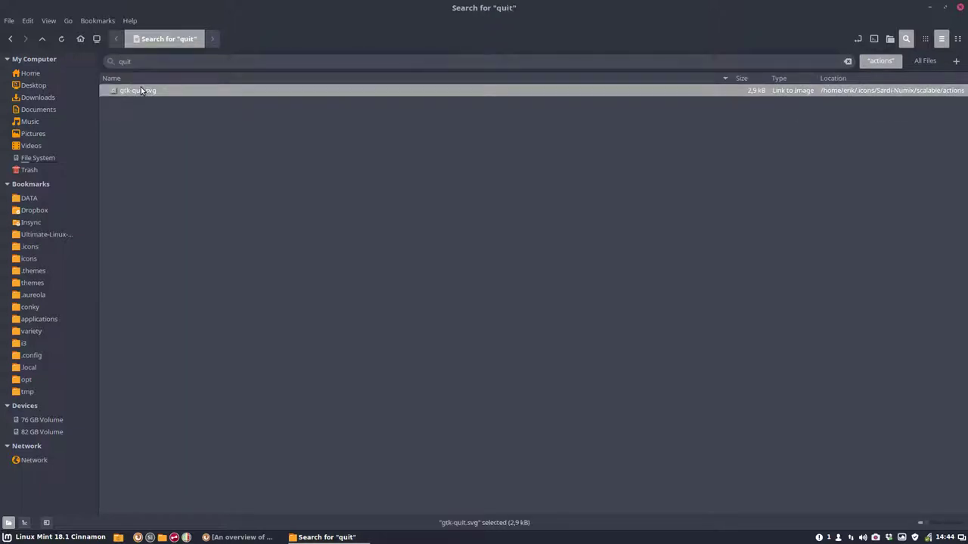
{"action": "key", "text": "Delete"}
Search the actions folder for "log", delete all matching logout icons, and check the application menu's session icons
{"action": "left_click", "coordinate": [134, 60]}
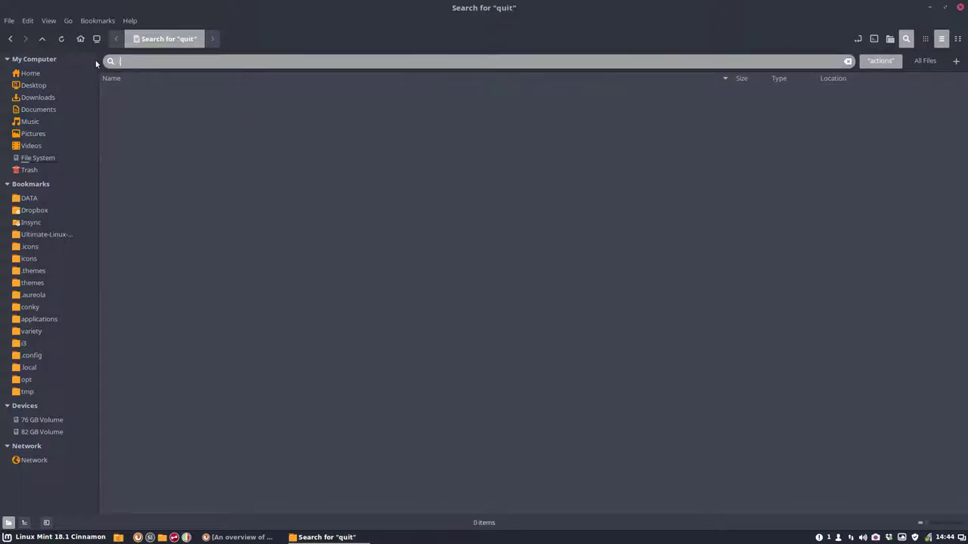
{"action": "type", "text": "log"}
{"action": "left_click", "coordinate": [132, 117]}
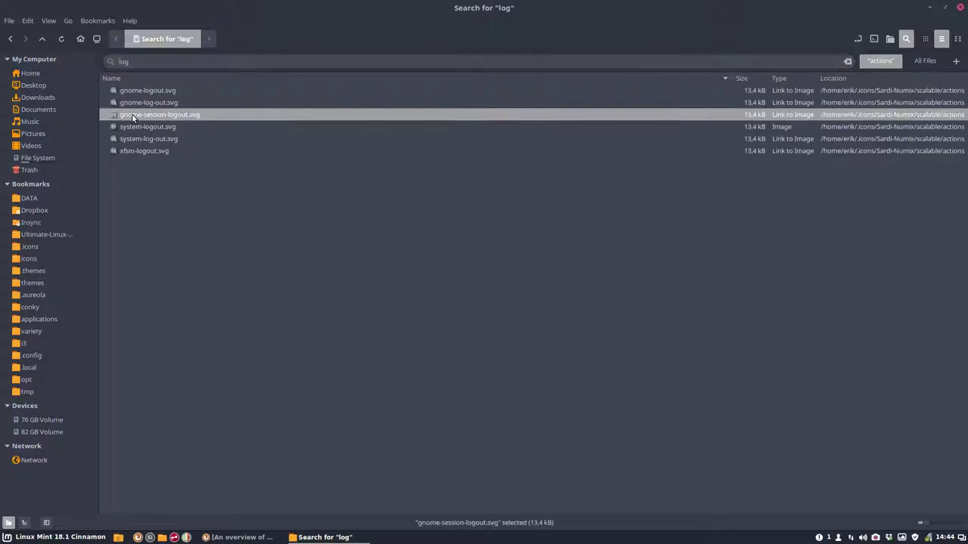
{"action": "key", "text": "ctrl+a"}
{"action": "key", "text": "Delete"}
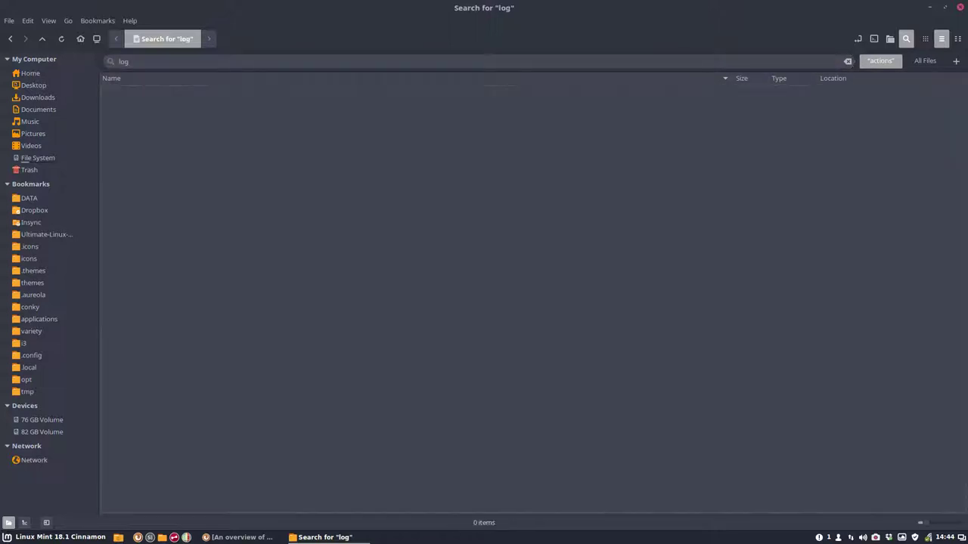
{"action": "left_click", "coordinate": [9, 538]}
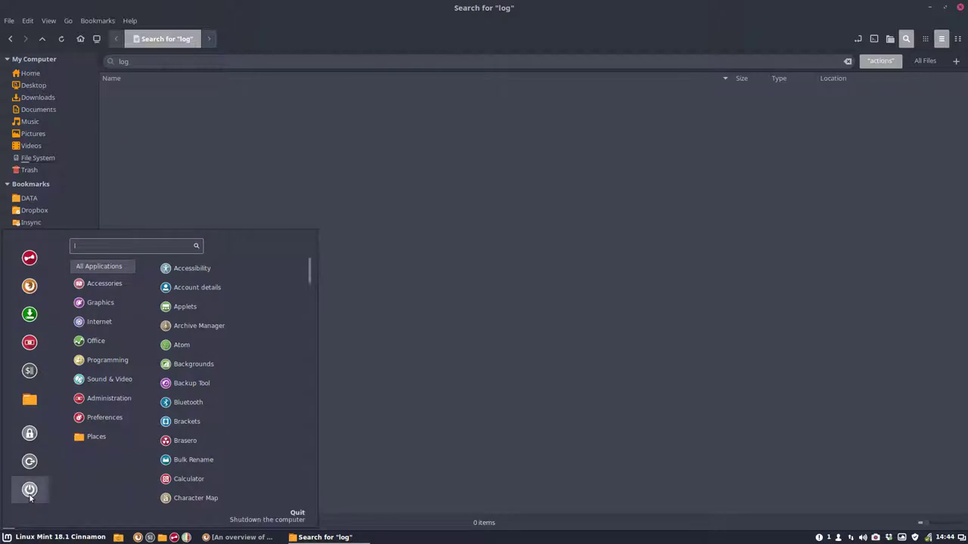
{"action": "left_click", "coordinate": [186, 101]}
Search the actions folder for "shut", delete all matching shutdown icons, and check the application menu again
{"action": "left_click", "coordinate": [100, 61]}
{"action": "type", "text": "shut"}
{"action": "left_click", "coordinate": [185, 115]}
{"action": "key", "text": "ctrl+a"}
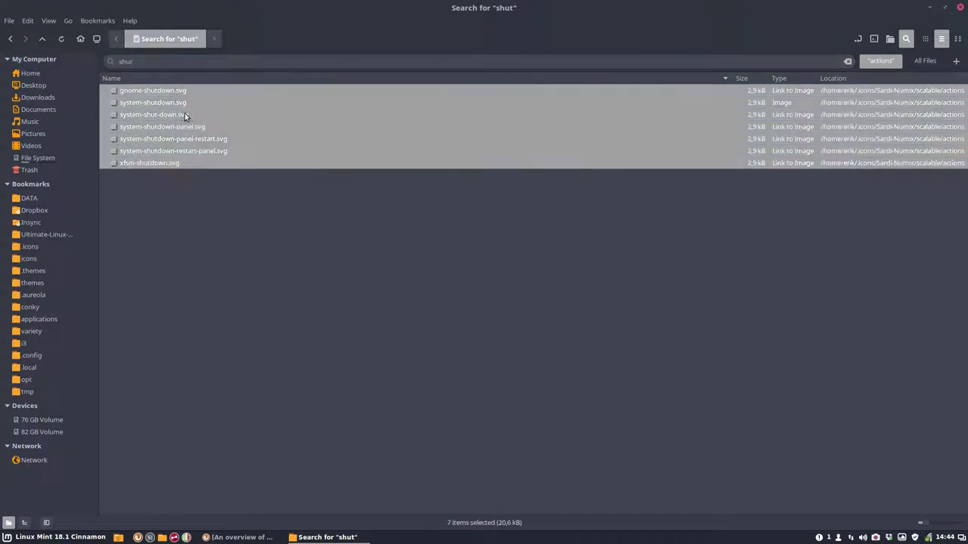
{"action": "key", "text": "Delete"}
{"action": "left_click", "coordinate": [54, 537]}
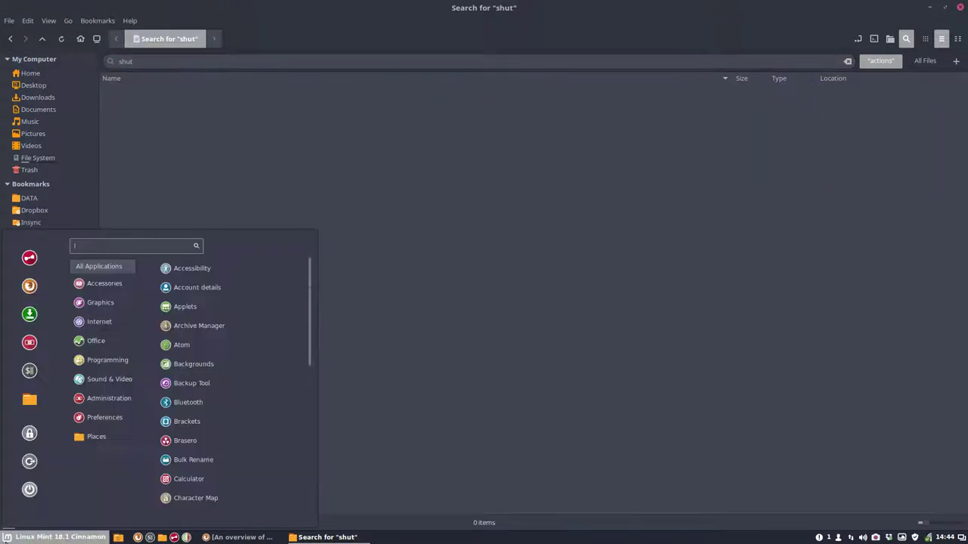
{"action": "left_click", "coordinate": [186, 131]}
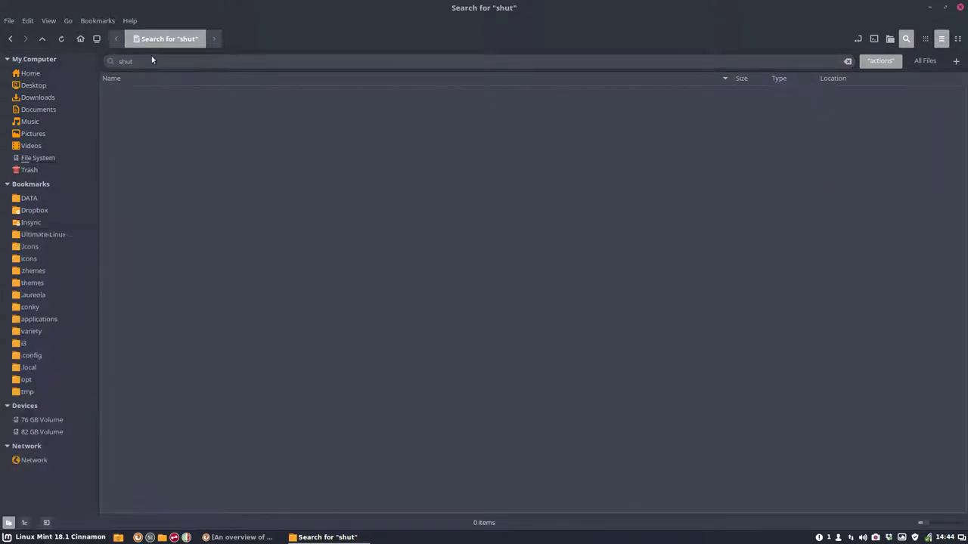
Search the actions folder for "lock" and delete xfce-system-lock.svg, system-lock-screen.svg, lock.svg and gnome-lockscreen.svg
{"action": "triple_click", "coordinate": [113, 62]}
{"action": "type", "text": "lock"}
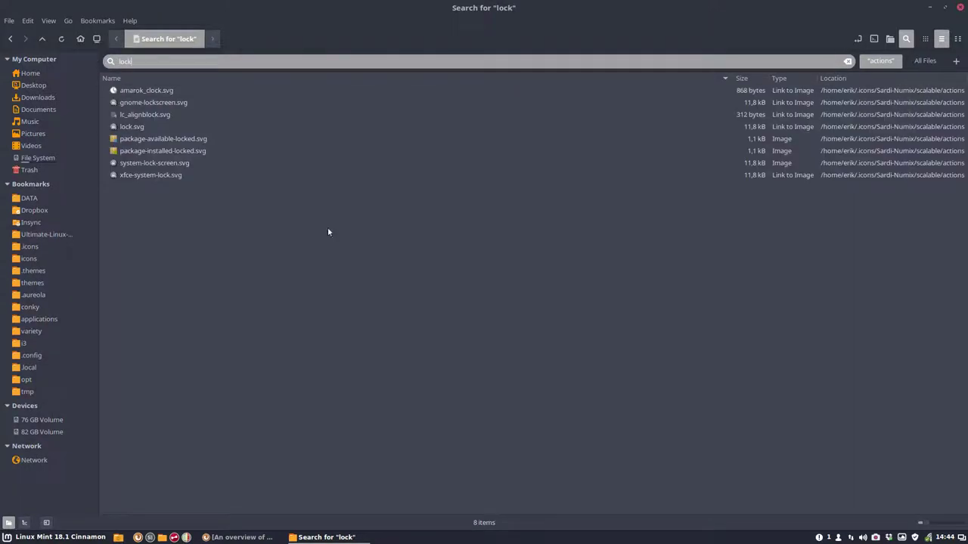
{"action": "left_click", "coordinate": [934, 524]}
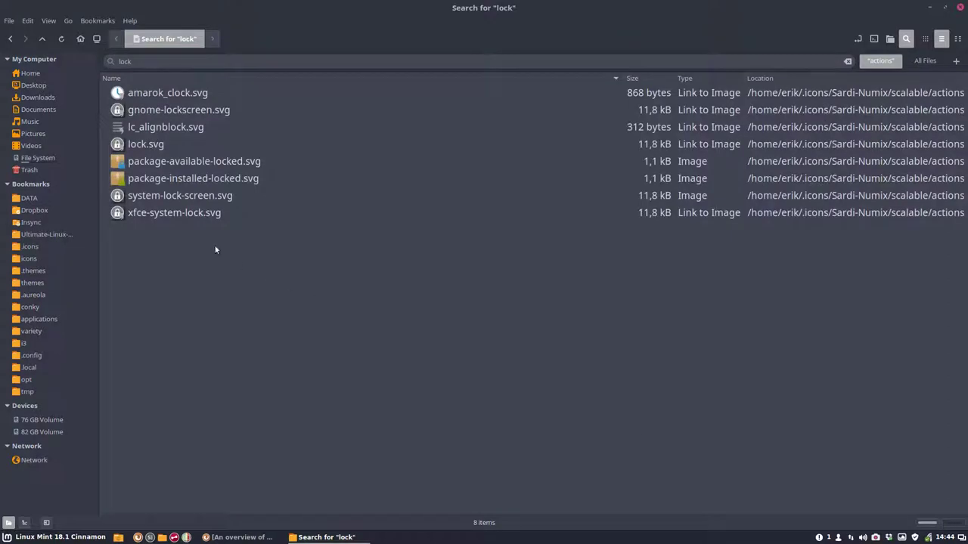
{"action": "left_click", "coordinate": [170, 209]}
{"action": "key", "text": "Delete"}
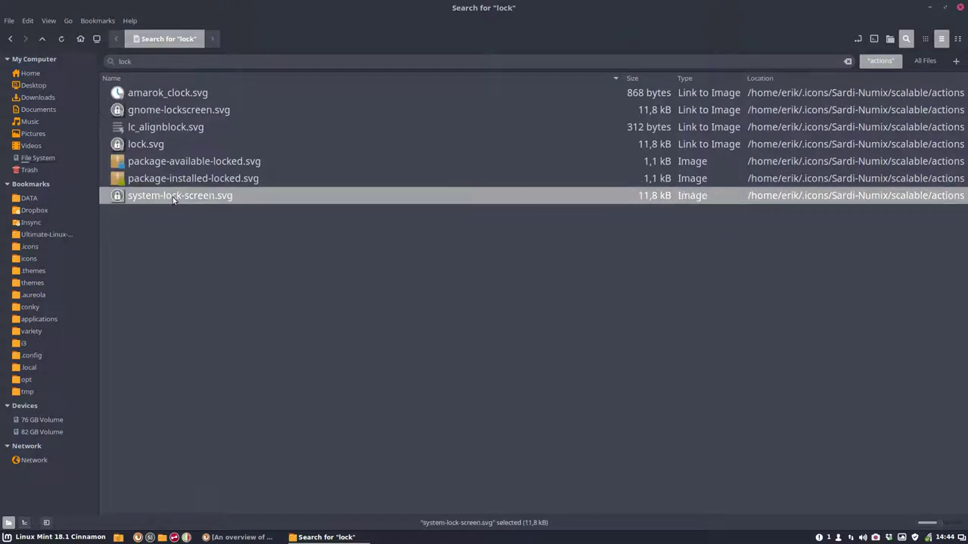
{"action": "key", "text": "Delete"}
{"action": "left_click", "coordinate": [151, 144]}
{"action": "key", "text": "Delete"}
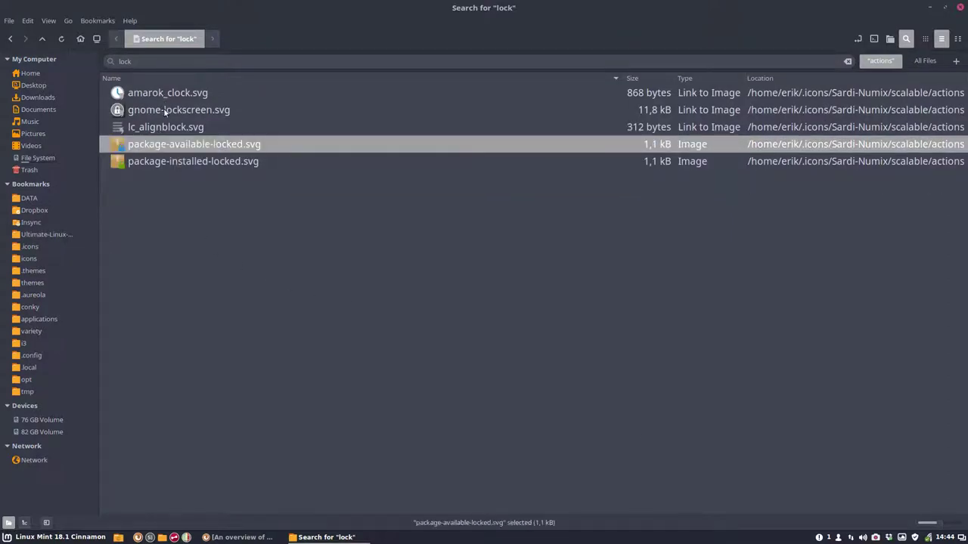
{"action": "left_click", "coordinate": [164, 112]}
{"action": "key", "text": "Delete"}
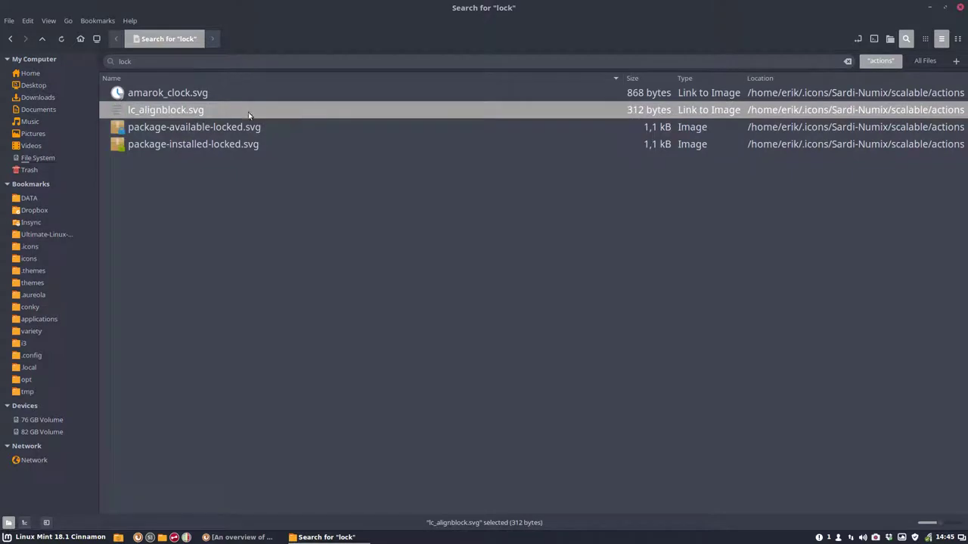
{"action": "left_click", "coordinate": [10, 39]}
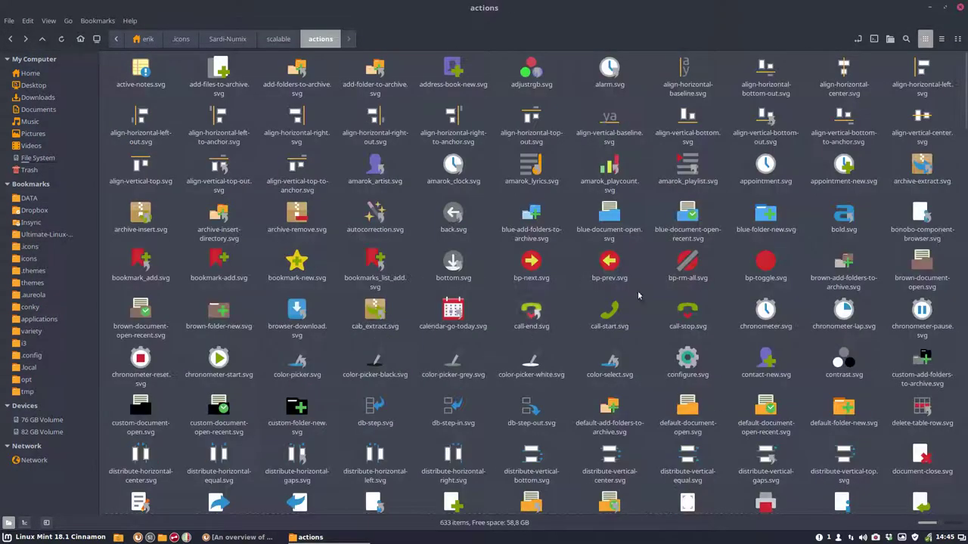
Look through all remaining icons in the scalable actions folder of Sardi-Numix
{"action": "scroll", "coordinate": [689, 342], "scroll_direction": "down", "scroll_amount": 3}
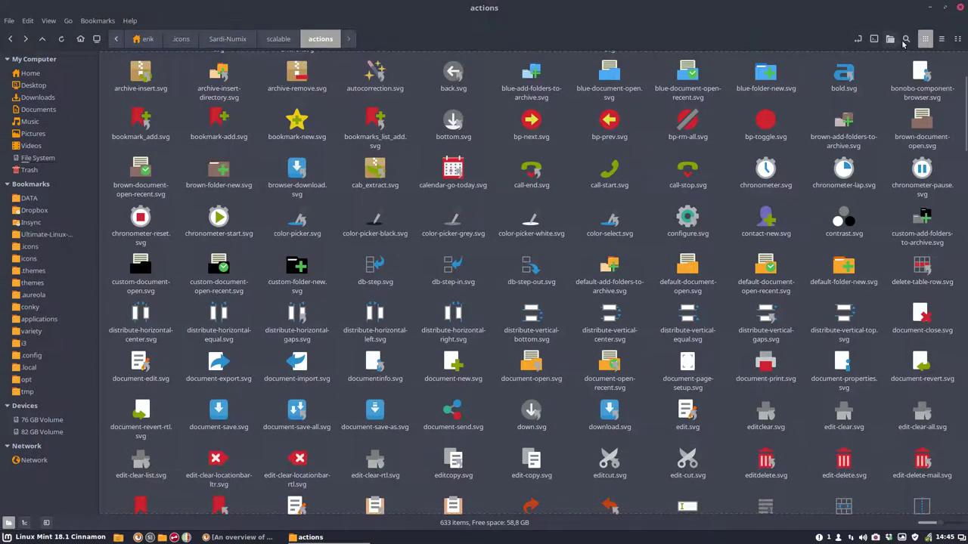
{"action": "scroll", "coordinate": [566, 427], "scroll_direction": "up", "scroll_amount": 3}
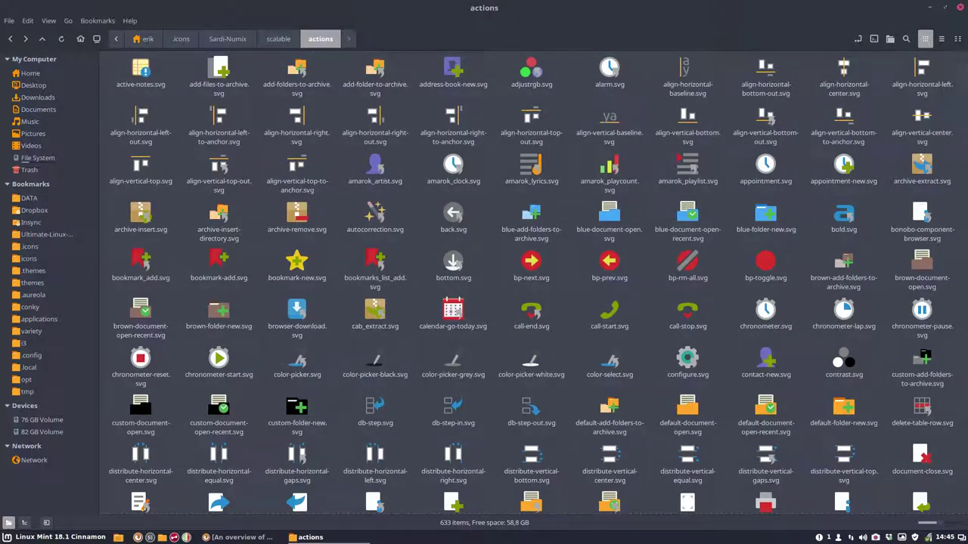
{"action": "scroll", "coordinate": [538, 283], "scroll_direction": "down", "scroll_amount": 11}
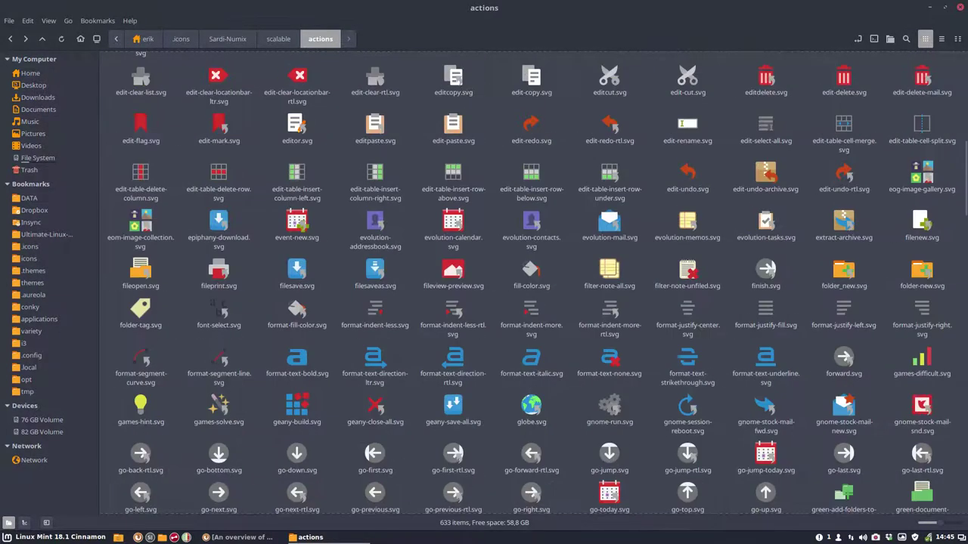
{"action": "scroll", "coordinate": [566, 424], "scroll_direction": "down", "scroll_amount": 4}
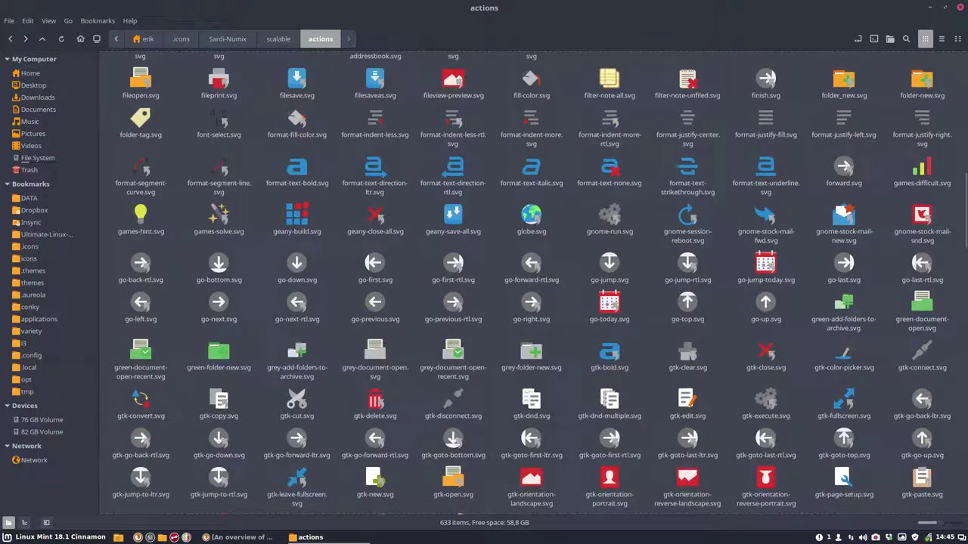
{"action": "scroll", "coordinate": [538, 283], "scroll_direction": "down", "scroll_amount": 8}
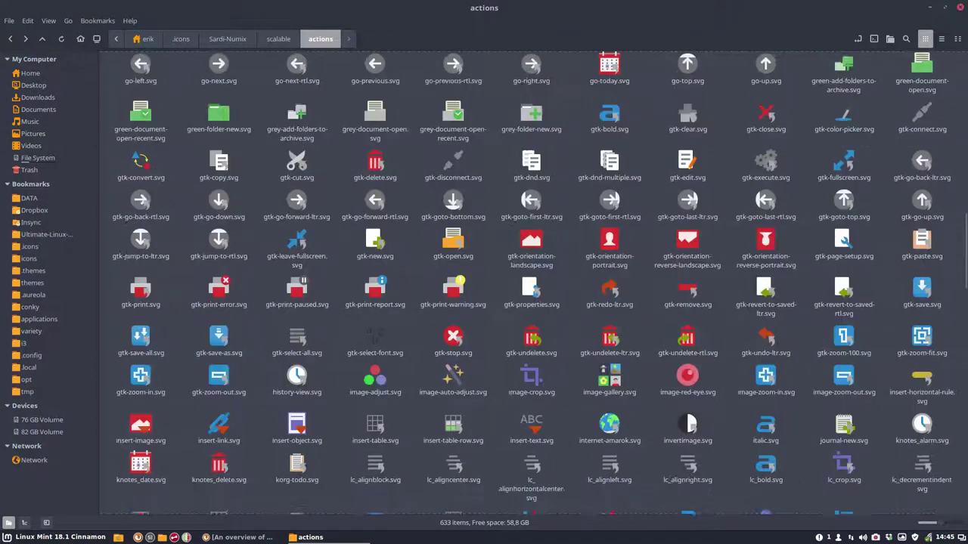
{"action": "scroll", "coordinate": [538, 283], "scroll_direction": "down", "scroll_amount": 5}
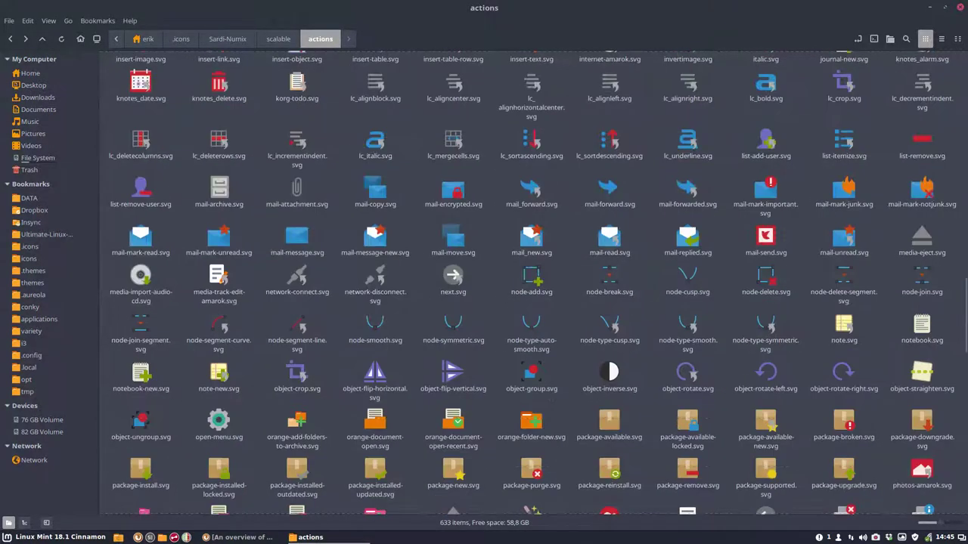
{"action": "scroll", "coordinate": [538, 282], "scroll_direction": "down", "scroll_amount": 15}
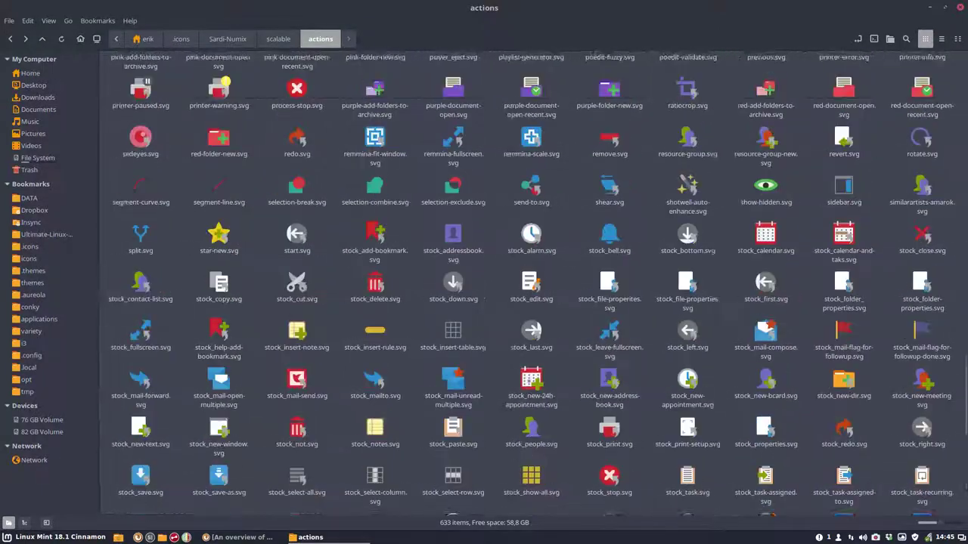
{"action": "scroll", "coordinate": [539, 282], "scroll_direction": "down", "scroll_amount": 4}
{"action": "scroll", "coordinate": [614, 392], "scroll_direction": "down", "scroll_amount": 5}
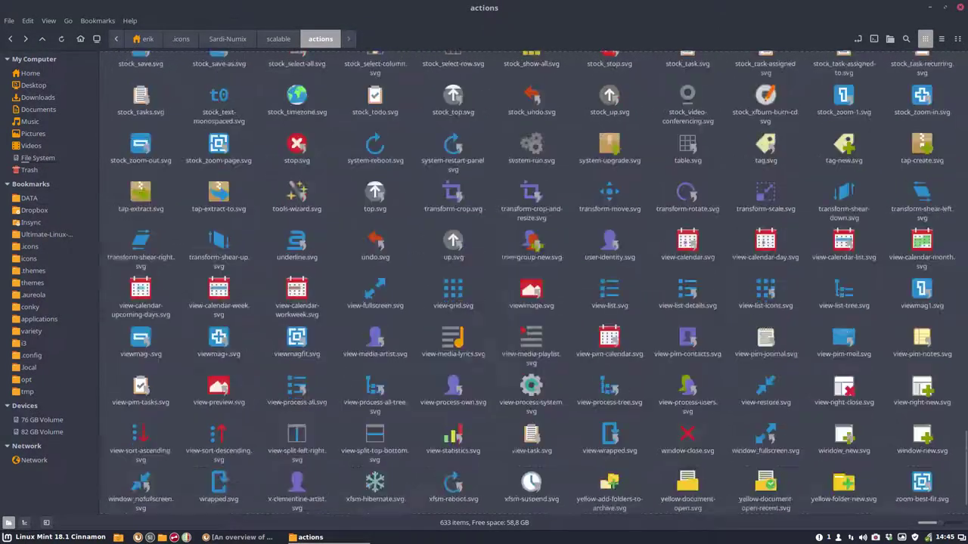
List the actions folder in detail, sorted by type, and compare the real image files with the links
{"action": "left_click", "coordinate": [941, 39]}
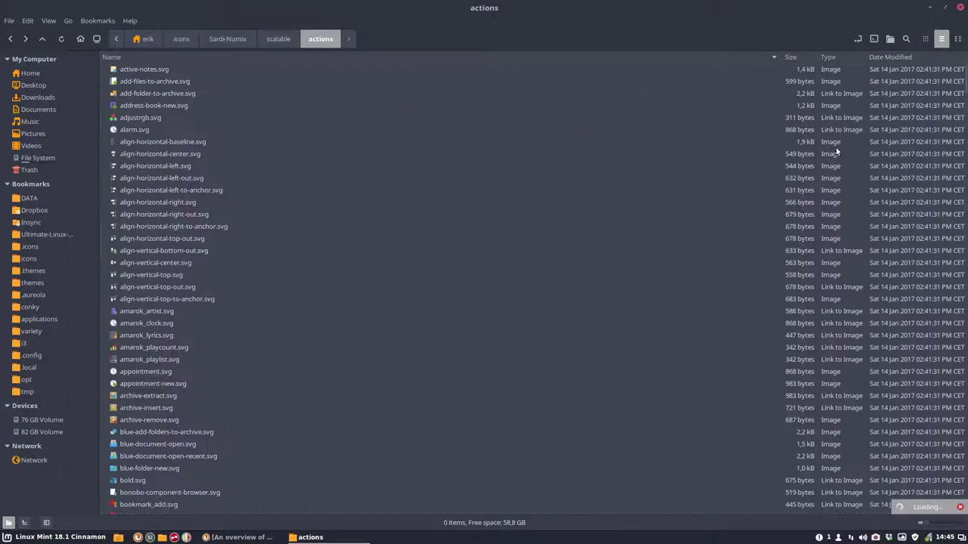
{"action": "scroll", "coordinate": [831, 181], "scroll_direction": "up", "scroll_amount": 5}
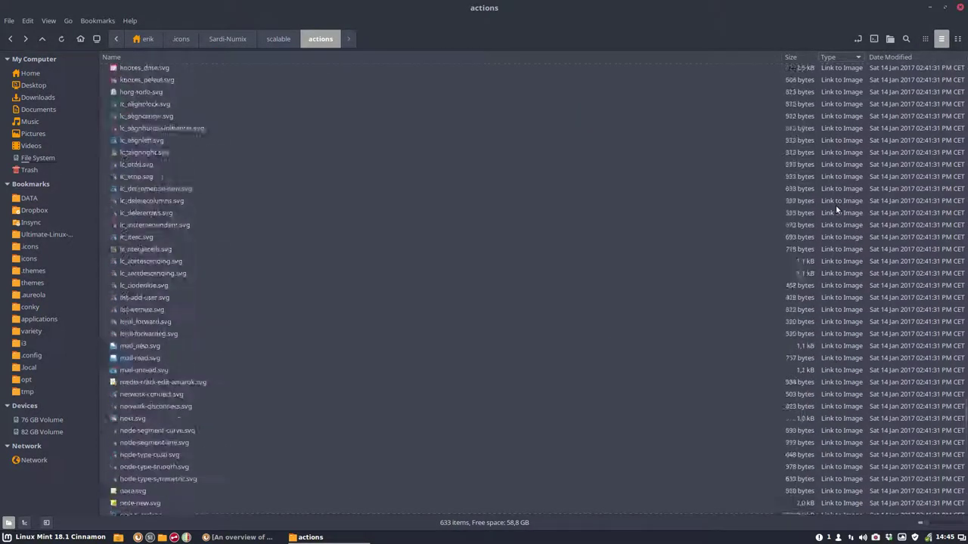
{"action": "scroll", "coordinate": [836, 205], "scroll_direction": "up", "scroll_amount": 10}
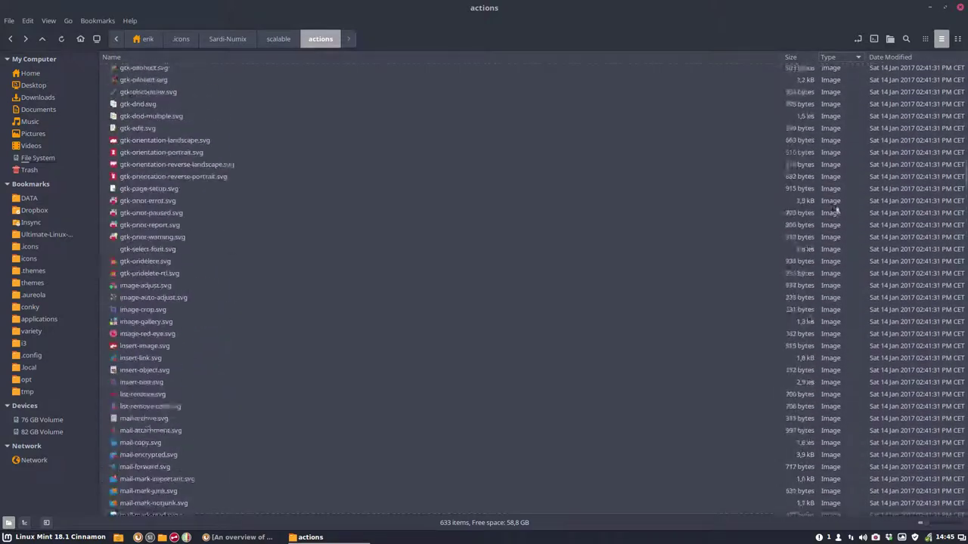
{"action": "scroll", "coordinate": [836, 206], "scroll_direction": "down", "scroll_amount": 15}
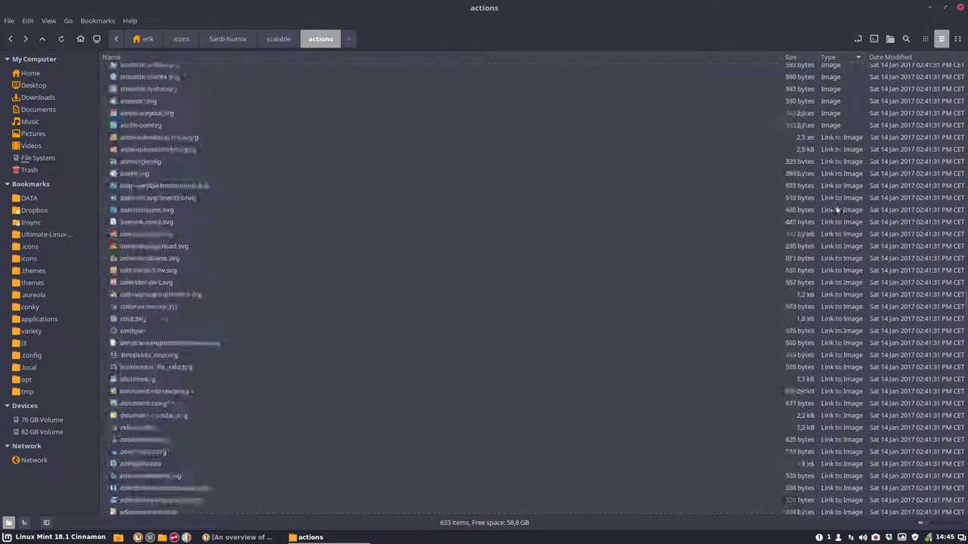
{"action": "scroll", "coordinate": [529, 288], "scroll_direction": "up", "scroll_amount": 3}
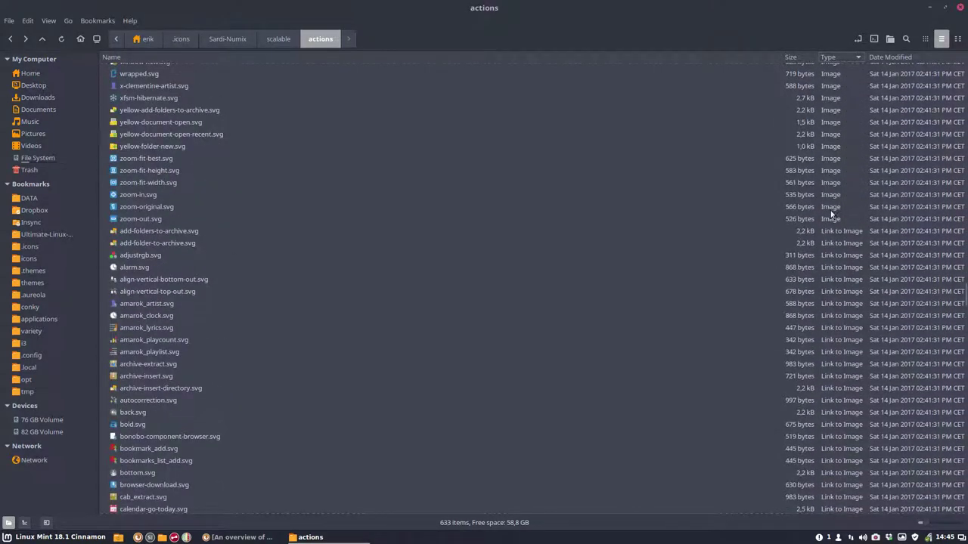
{"action": "scroll", "coordinate": [829, 215], "scroll_direction": "up", "scroll_amount": 2}
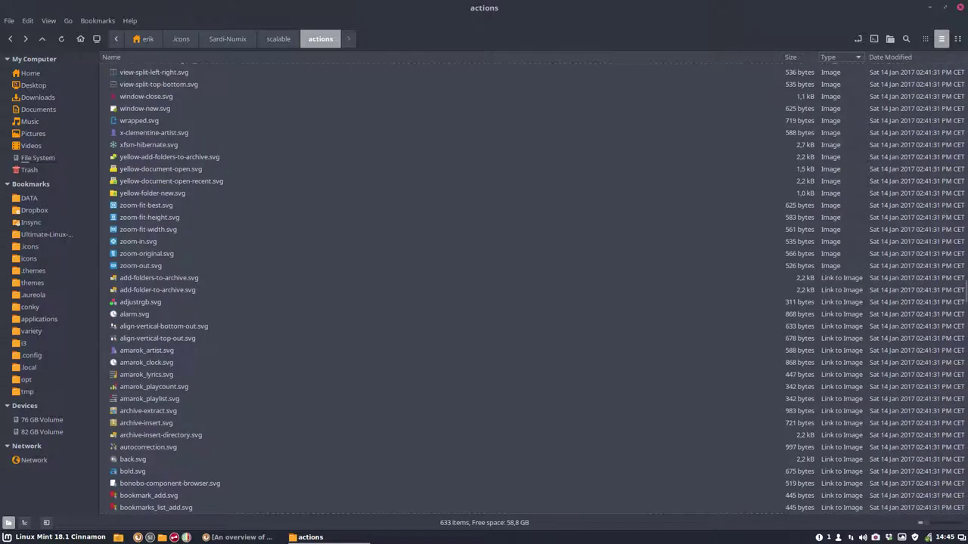
Return to the Sardi-Numix folder and run create-new-icon-theme.cache.sh
{"action": "left_click", "coordinate": [232, 41]}
{"action": "left_click", "coordinate": [378, 186]}
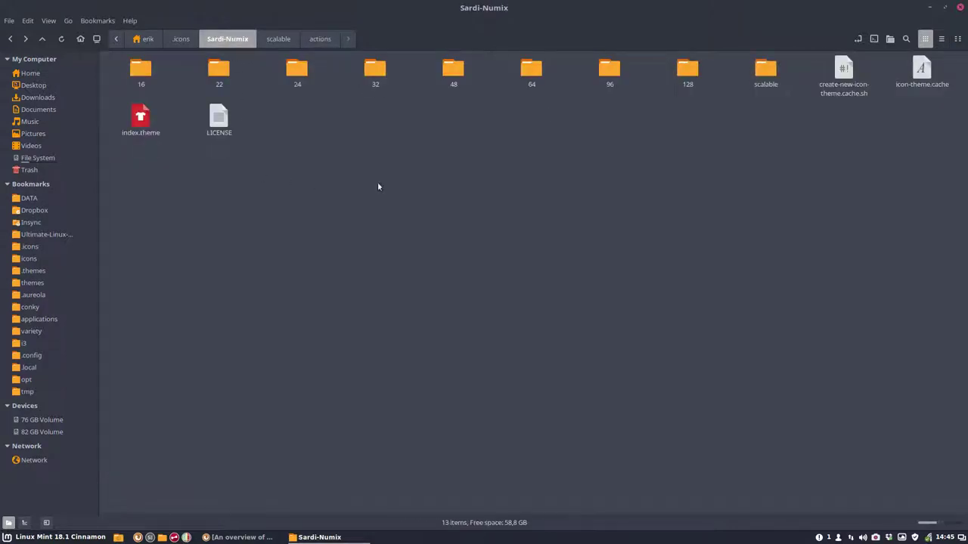
{"action": "double_click", "coordinate": [838, 75]}
{"action": "left_click", "coordinate": [387, 313]}
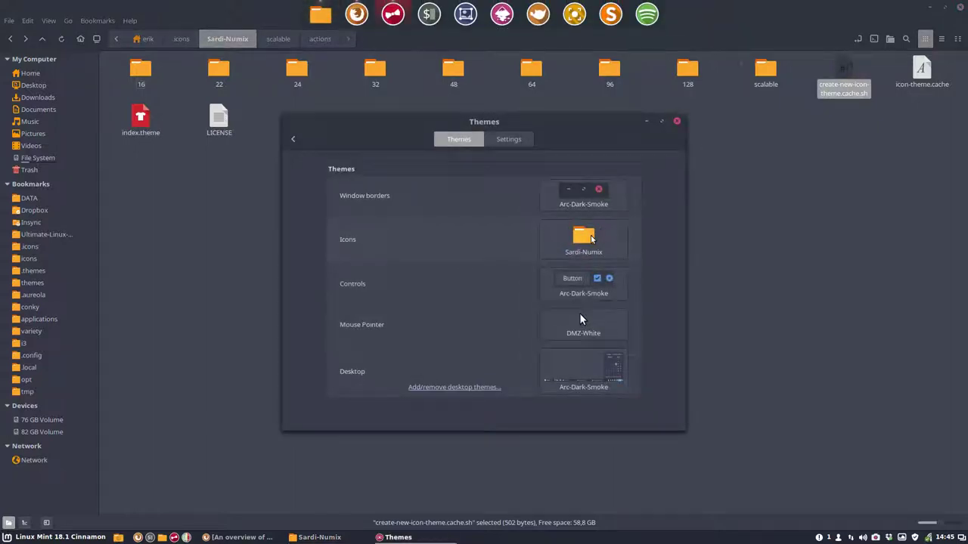
Refresh the desktop icons by switching the icon theme to Mint-X-Yellow and back to Sardi-Numix
{"action": "left_click", "coordinate": [591, 239]}
{"action": "left_click", "coordinate": [650, 243]}
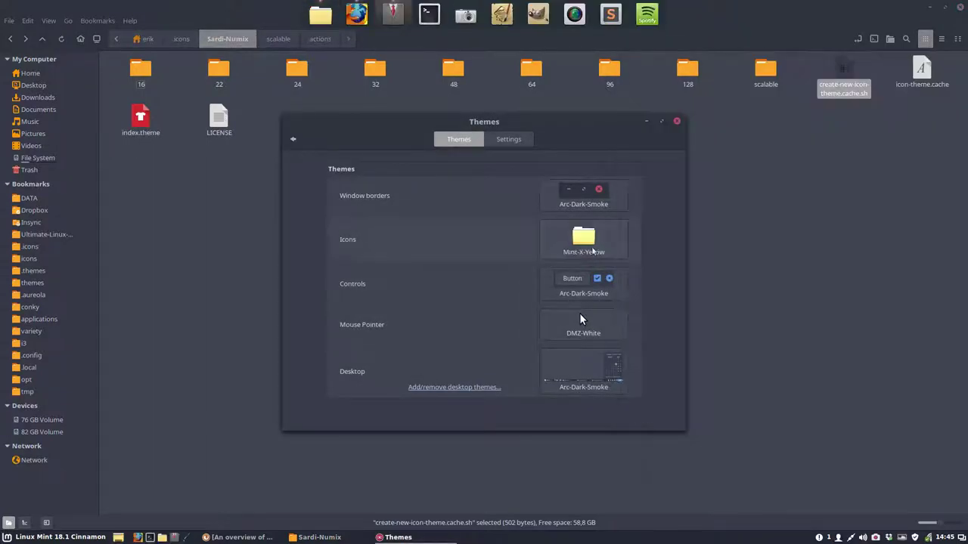
{"action": "left_click", "coordinate": [576, 247]}
{"action": "left_click", "coordinate": [669, 455]}
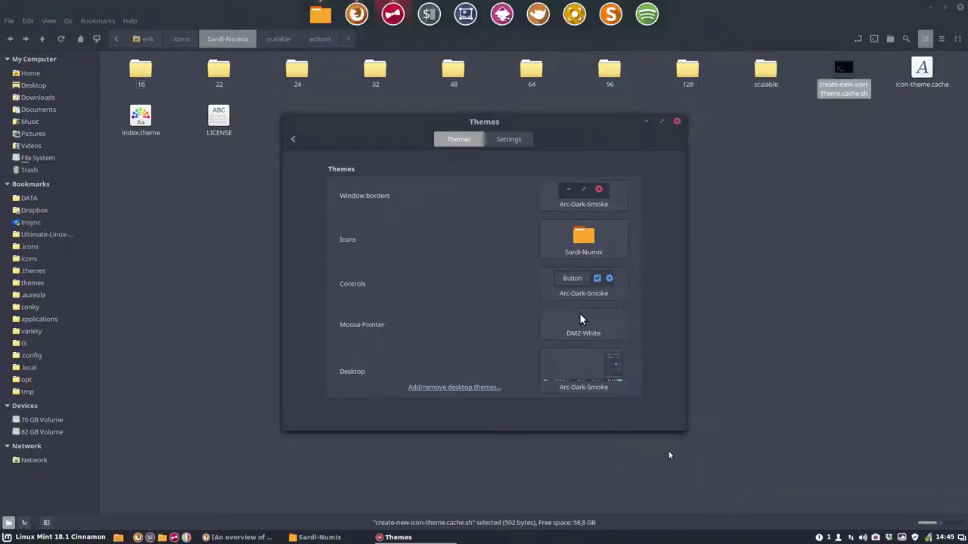
Check the icons in the application menu and in the Sardi-Numix folder's context menu
{"action": "left_click", "coordinate": [227, 449]}
{"action": "left_click", "coordinate": [33, 538]}
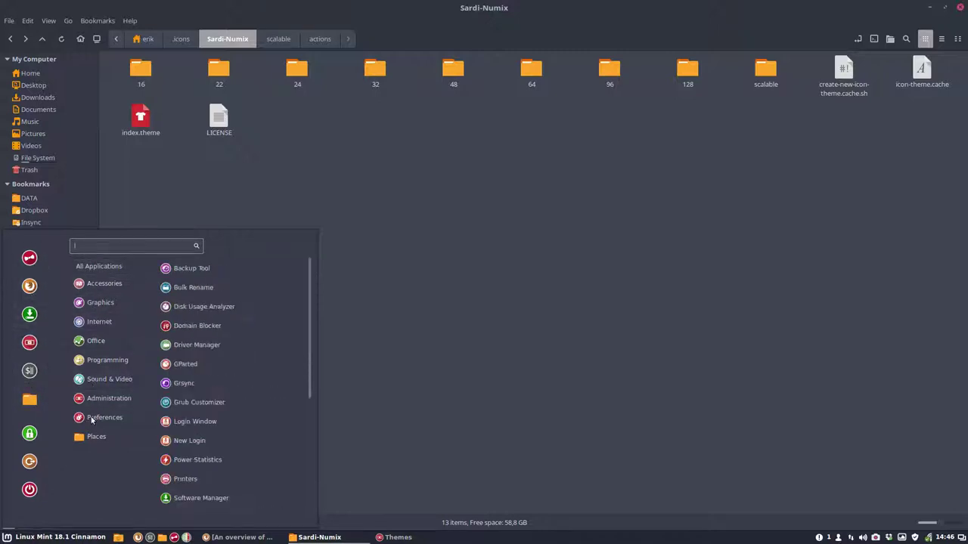
{"action": "left_click", "coordinate": [490, 294]}
{"action": "right_click", "coordinate": [490, 293]}
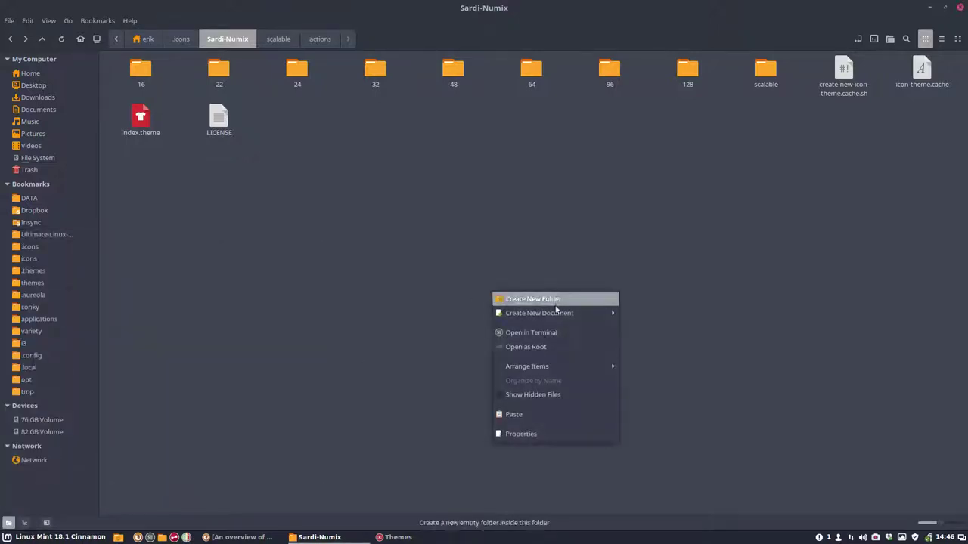
{"action": "left_click", "coordinate": [370, 390]}
Check the actions folder inside the 16 folder for icons and return to Sardi-Numix
{"action": "double_click", "coordinate": [139, 69]}
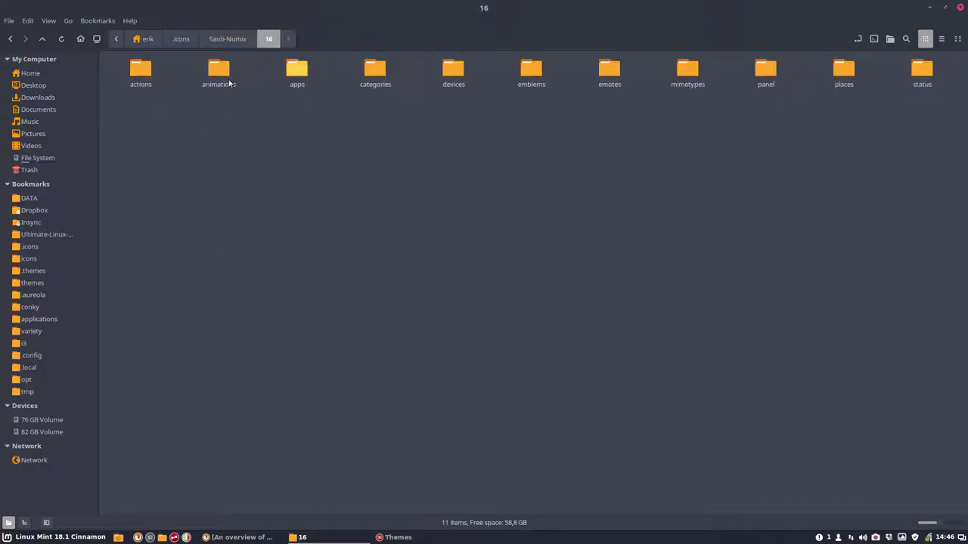
{"action": "left_click", "coordinate": [136, 73]}
{"action": "double_click", "coordinate": [136, 73]}
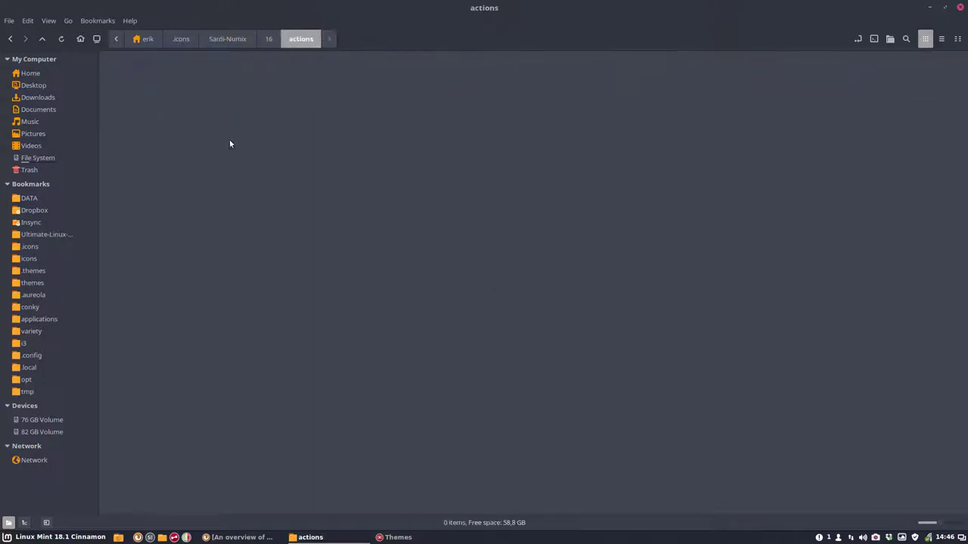
{"action": "left_click", "coordinate": [270, 40]}
{"action": "left_click", "coordinate": [231, 40]}
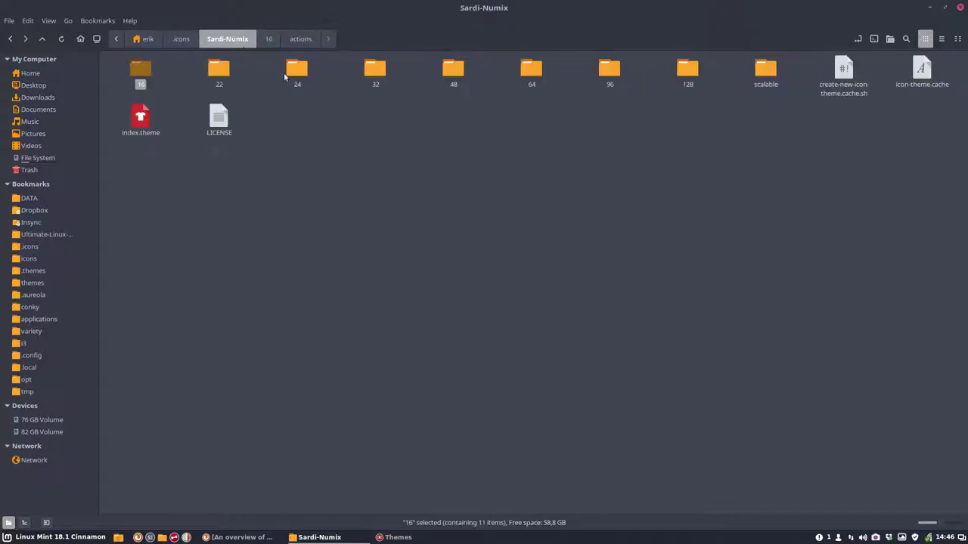
Delete all preferences icons from the categories folder inside the 48 folder
{"action": "double_click", "coordinate": [456, 70]}
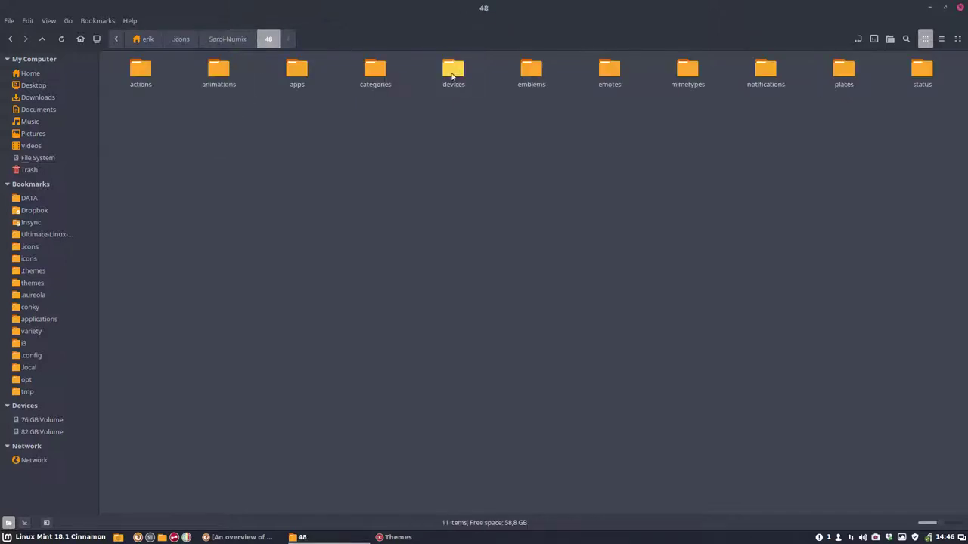
{"action": "double_click", "coordinate": [374, 70]}
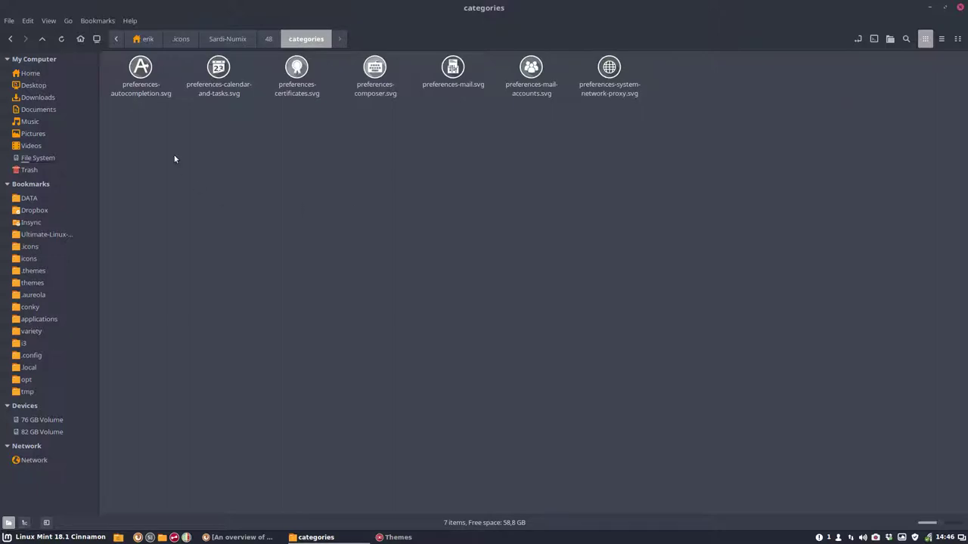
{"action": "left_click_drag", "start_coordinate": [119, 125], "coordinate": [632, 63]}
{"action": "left_click", "coordinate": [355, 207]}
{"action": "left_click_drag", "start_coordinate": [125, 114], "coordinate": [678, 82]}
{"action": "key", "text": "Delete"}
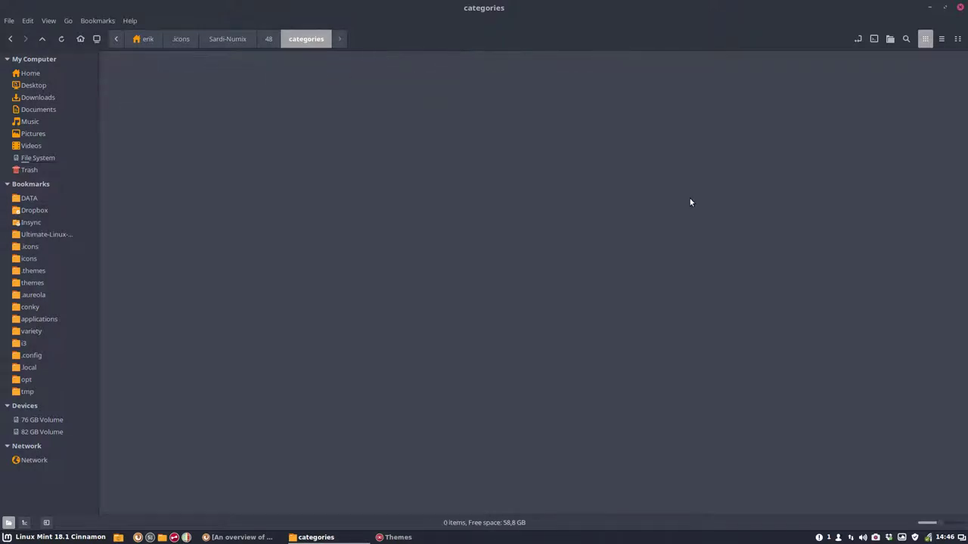
Check the devices, emblems, emotes and mimetypes folders inside Sardi-Numix's scalable folder for monochrome icons
{"action": "left_click", "coordinate": [228, 38]}
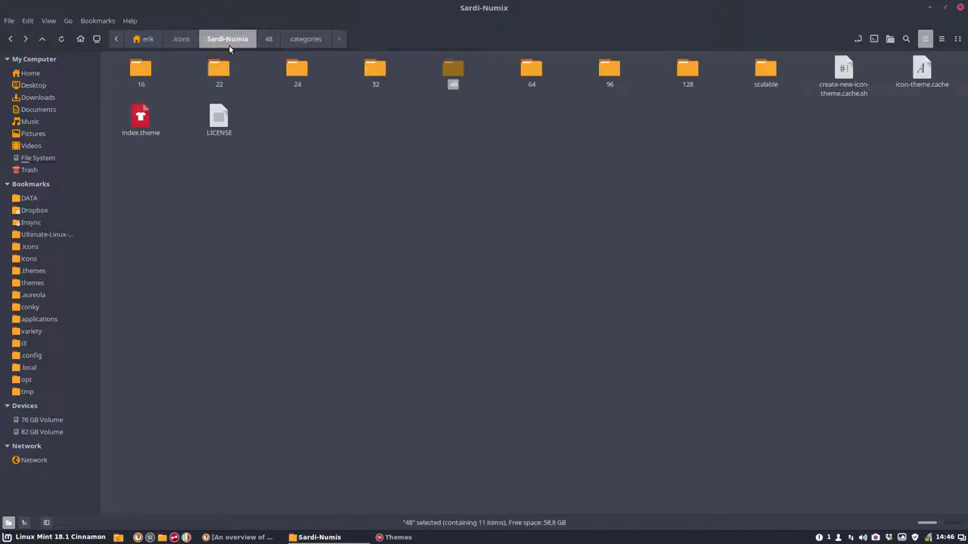
{"action": "double_click", "coordinate": [758, 70]}
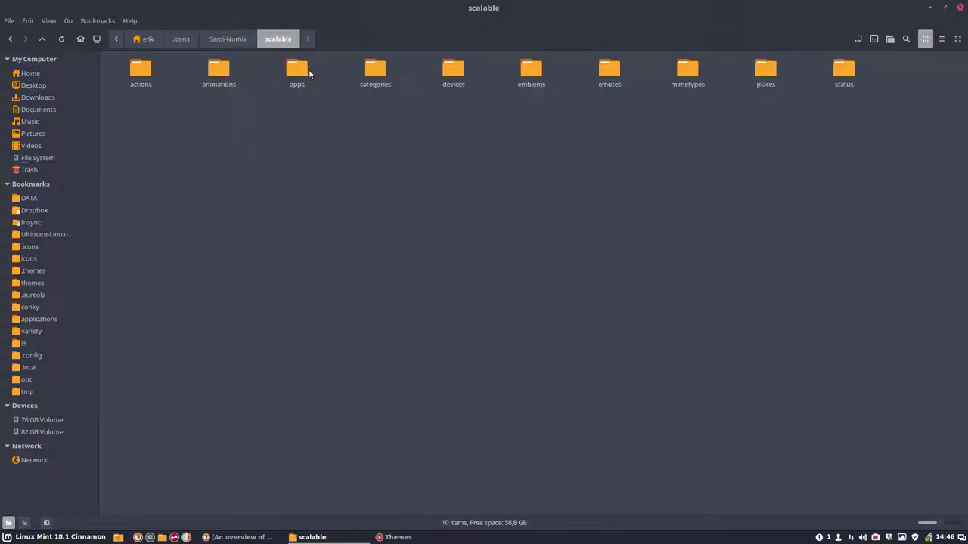
{"action": "double_click", "coordinate": [458, 71]}
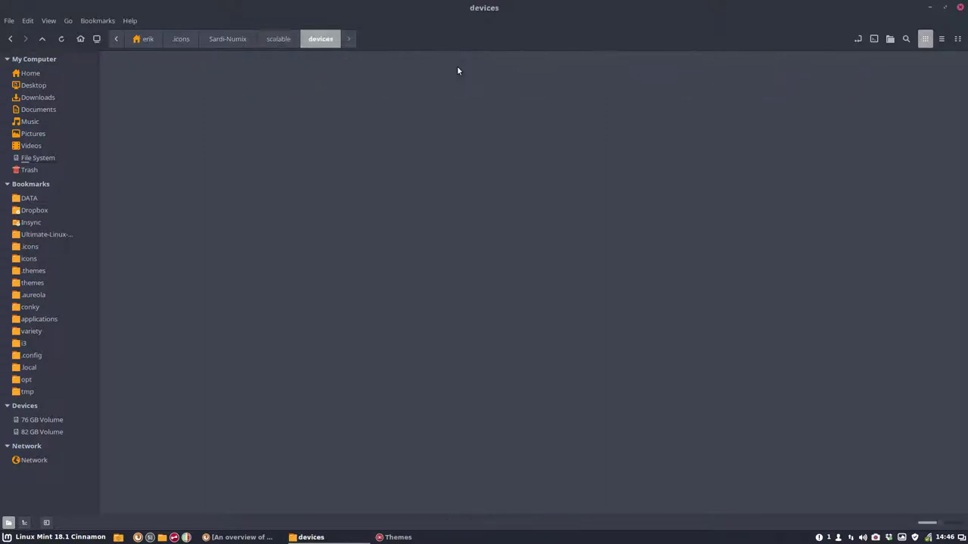
{"action": "left_click", "coordinate": [276, 39]}
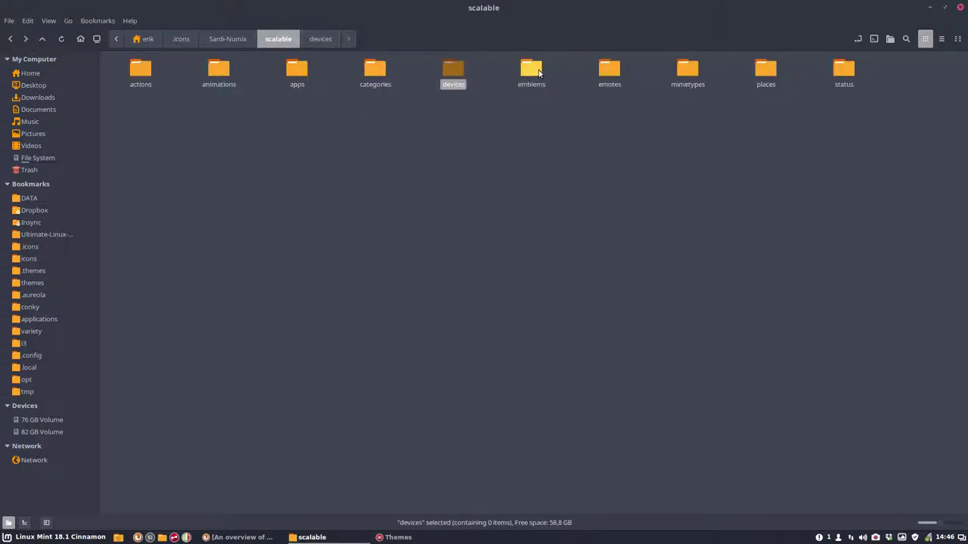
{"action": "double_click", "coordinate": [538, 72]}
{"action": "left_click", "coordinate": [283, 43]}
{"action": "double_click", "coordinate": [597, 72]}
{"action": "left_click", "coordinate": [283, 38]}
{"action": "left_click", "coordinate": [678, 72]}
{"action": "double_click", "coordinate": [678, 72]}
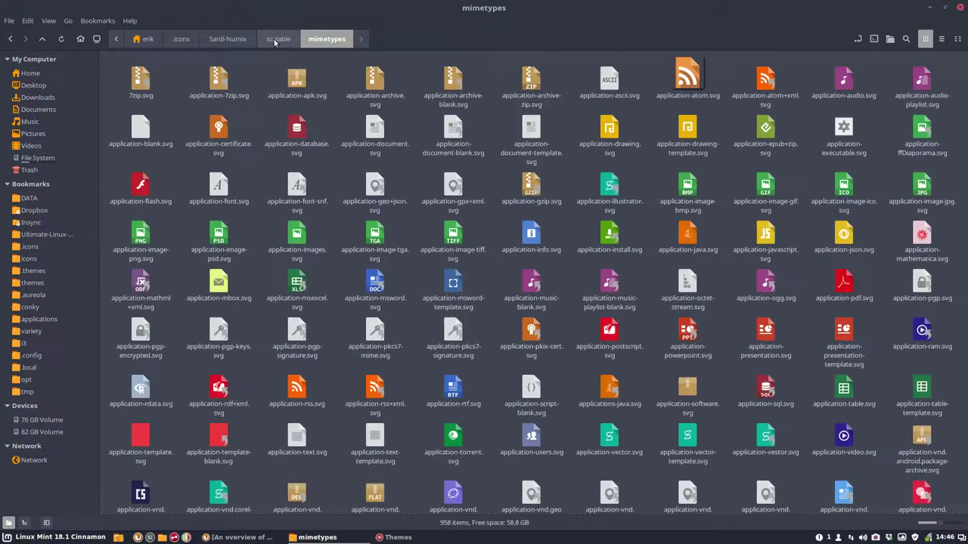
{"action": "left_click", "coordinate": [281, 39]}
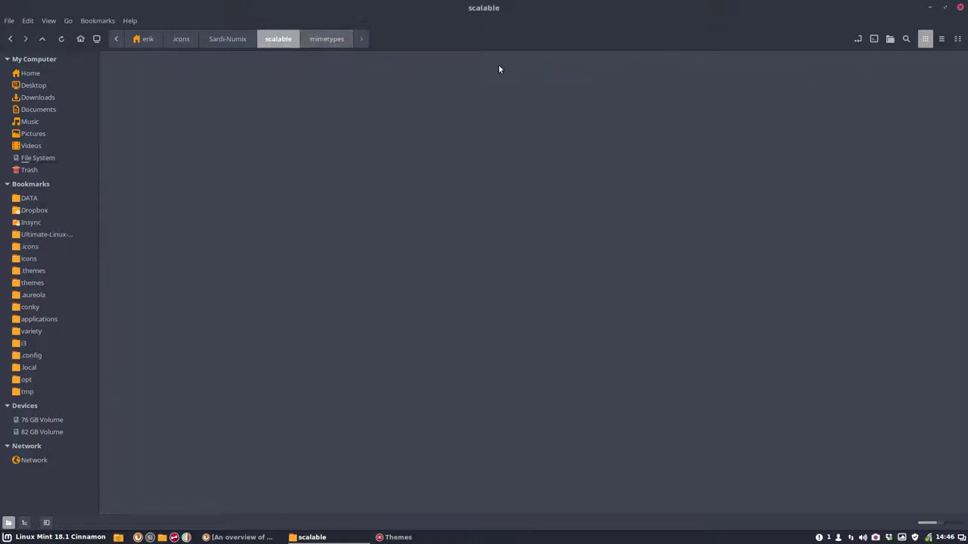
Delete user-bookmarks.svg, stock_bookmark.svg and gnome-fs-bookmark.svg from the places folder inside the scalable folder
{"action": "double_click", "coordinate": [765, 72]}
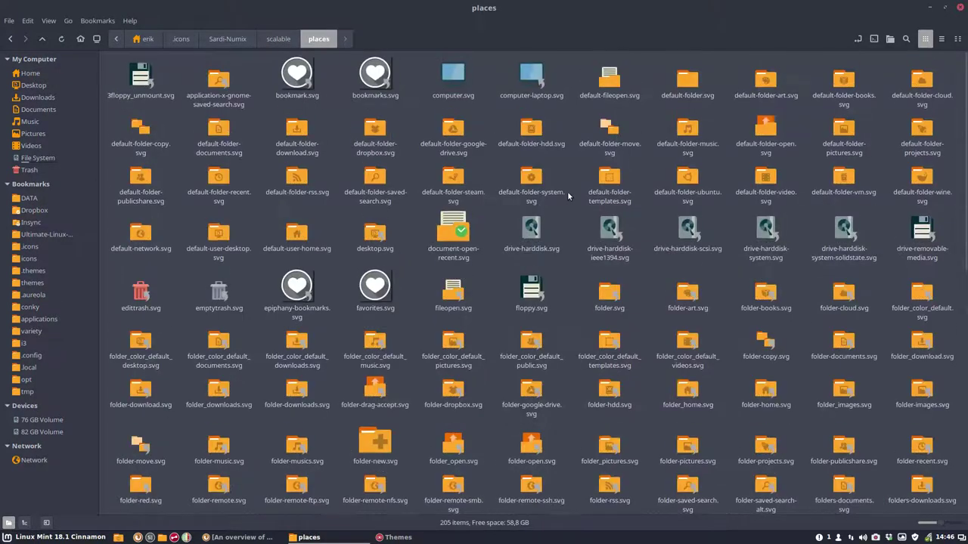
{"action": "scroll", "coordinate": [464, 385], "scroll_direction": "down", "scroll_amount": 20}
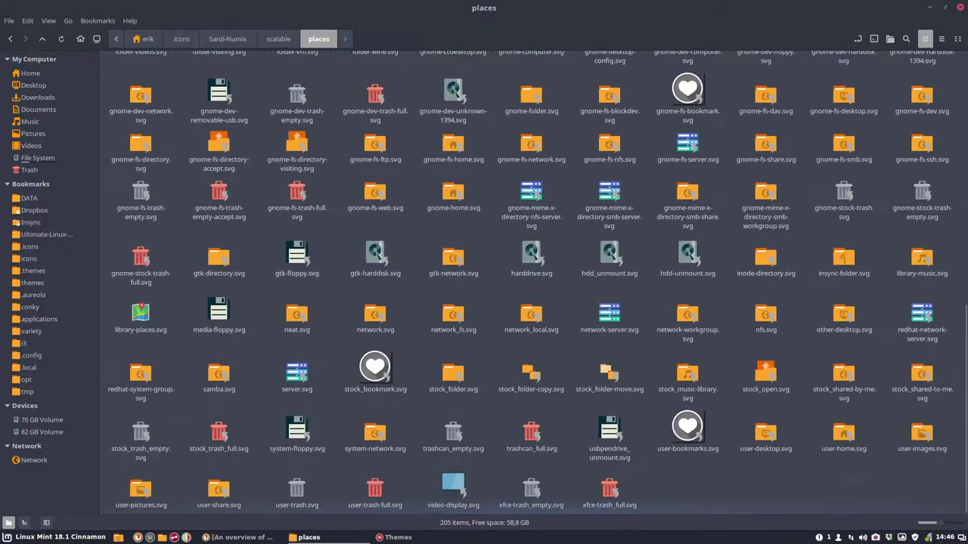
{"action": "left_click", "coordinate": [688, 437]}
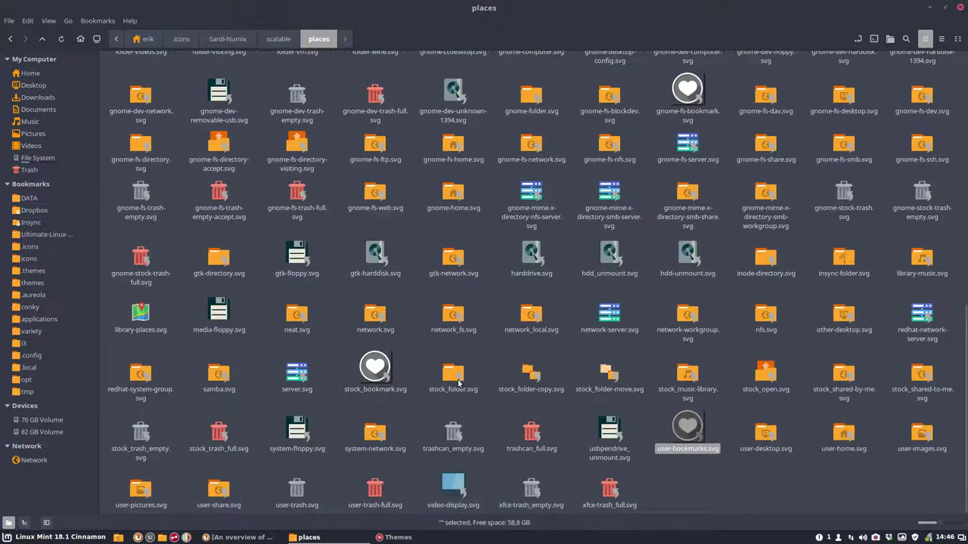
{"action": "key", "text": "Delete"}
{"action": "left_click", "coordinate": [375, 371]}
{"action": "left_click", "coordinate": [681, 99]}
{"action": "key", "text": "Delete"}
{"action": "scroll", "coordinate": [310, 382], "scroll_direction": "up", "scroll_amount": 1}
{"action": "left_click", "coordinate": [299, 414]}
{"action": "key", "text": "Delete"}
Delete the white heart icons favorites.svg and epiphany-bookmarks.svg from the places folder
{"action": "scroll", "coordinate": [313, 399], "scroll_direction": "up", "scroll_amount": 5}
{"action": "left_click", "coordinate": [376, 182]}
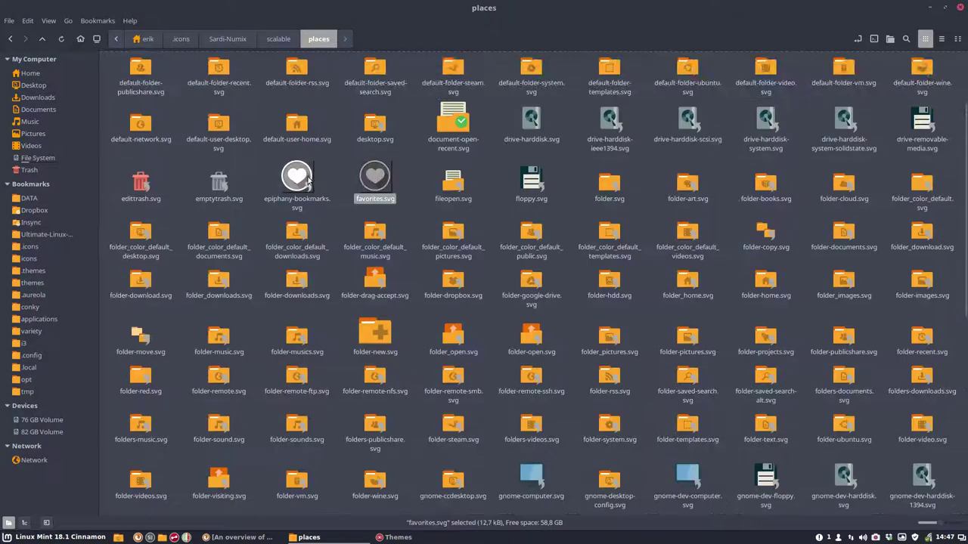
{"action": "left_click", "coordinate": [372, 175], "text": "ctrl"}
{"action": "left_click", "coordinate": [372, 175]}
{"action": "key", "text": "Delete"}
{"action": "left_click", "coordinate": [296, 177]}
{"action": "key", "text": "Delete"}
Delete the remaining heart icons bookmarks.svg and bookmark.svg from the places folder
{"action": "scroll", "coordinate": [352, 231], "scroll_direction": "up", "scroll_amount": 2}
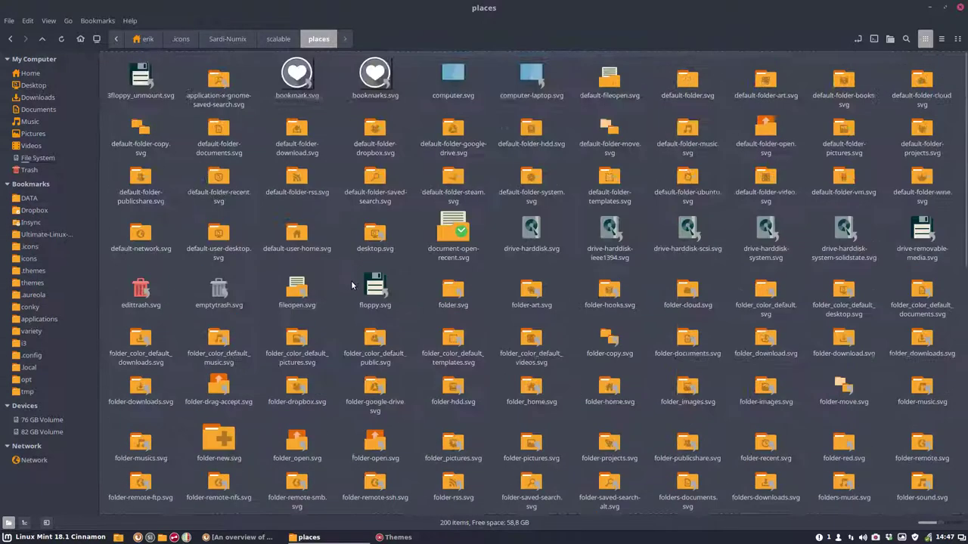
{"action": "left_click", "coordinate": [370, 69]}
{"action": "key", "text": "Delete"}
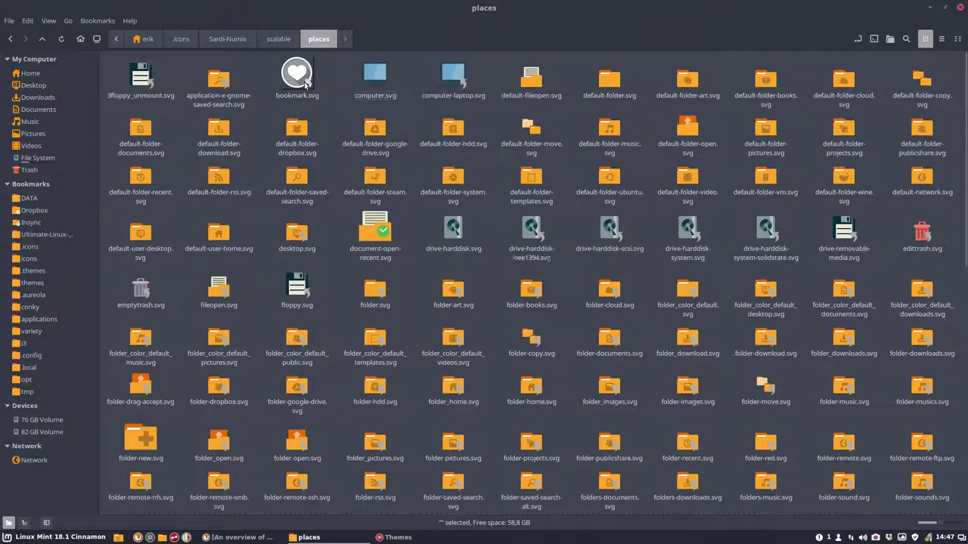
{"action": "left_click", "coordinate": [297, 79]}
{"action": "key", "text": "Delete"}
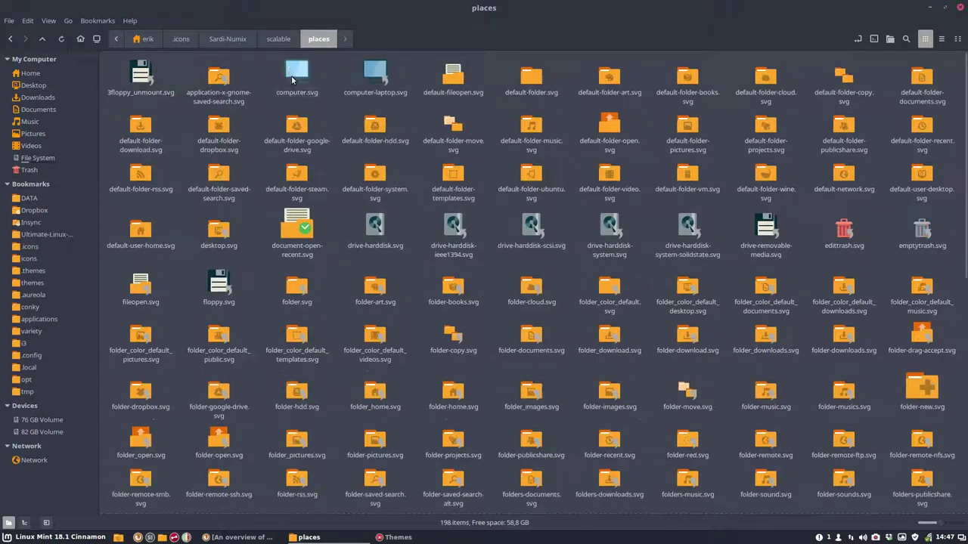
Look through the icons in the scalable folder's status folder and recheck its places folder
{"action": "left_click", "coordinate": [279, 39]}
{"action": "double_click", "coordinate": [842, 69]}
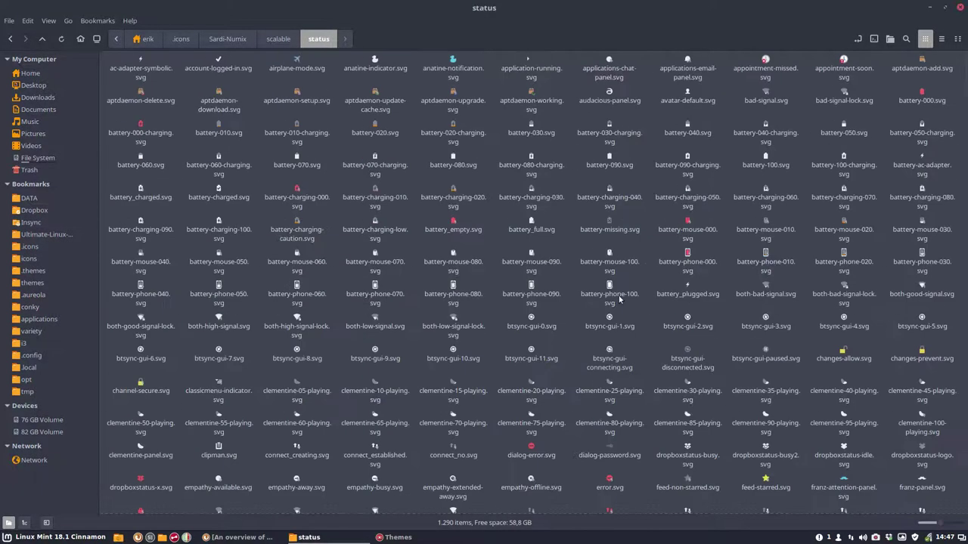
{"action": "scroll", "coordinate": [618, 300], "scroll_direction": "down", "scroll_amount": 20}
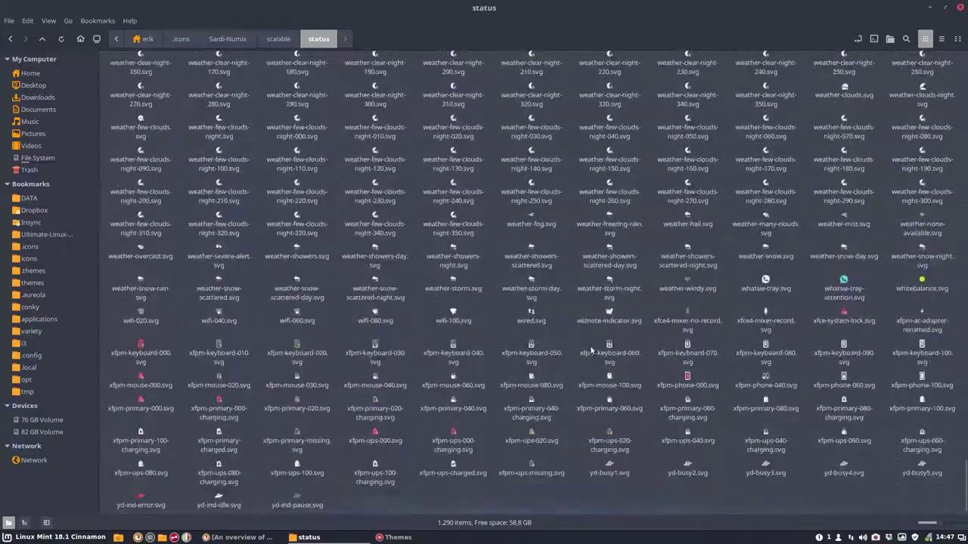
{"action": "scroll", "coordinate": [591, 350], "scroll_direction": "up", "scroll_amount": 20}
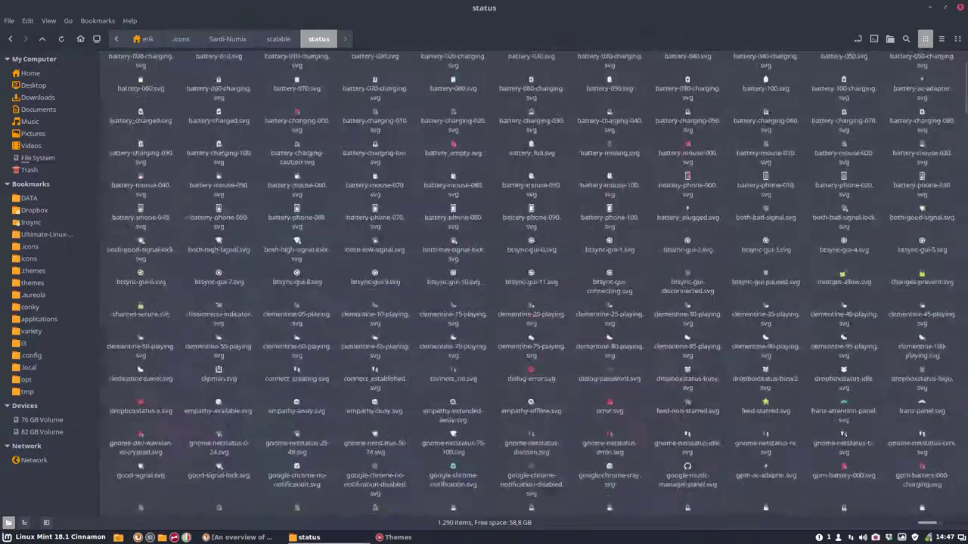
{"action": "scroll", "coordinate": [591, 349], "scroll_direction": "up", "scroll_amount": 2}
{"action": "left_click", "coordinate": [272, 38]}
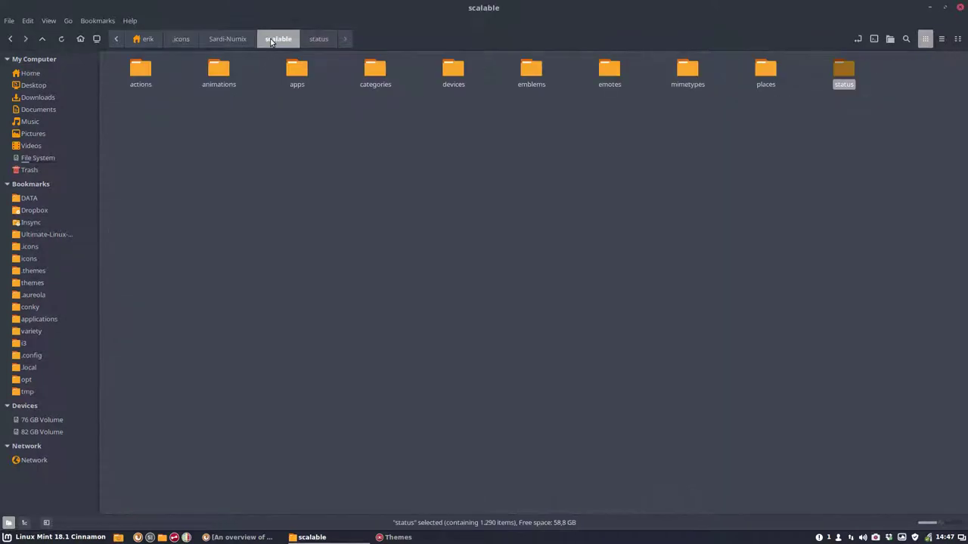
{"action": "double_click", "coordinate": [765, 70]}
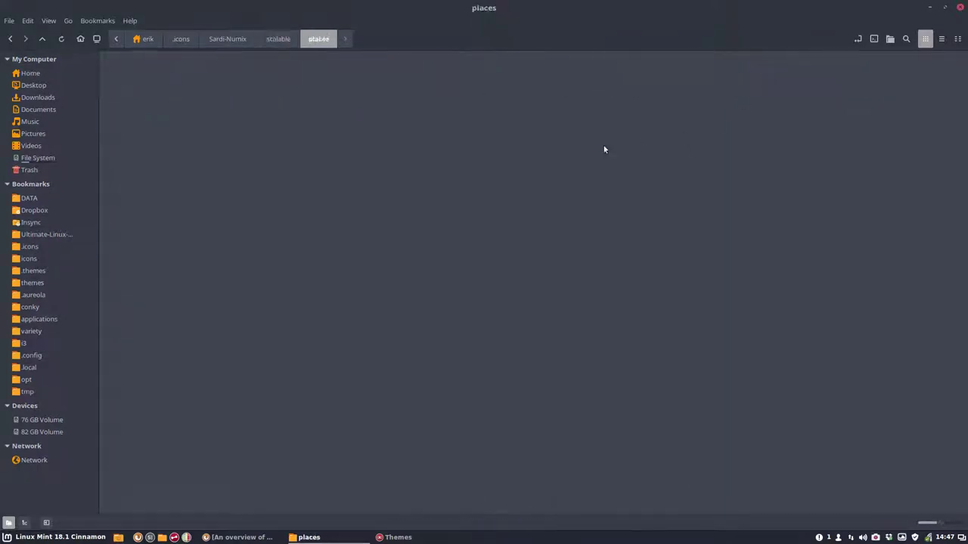
{"action": "left_click", "coordinate": [279, 39]}
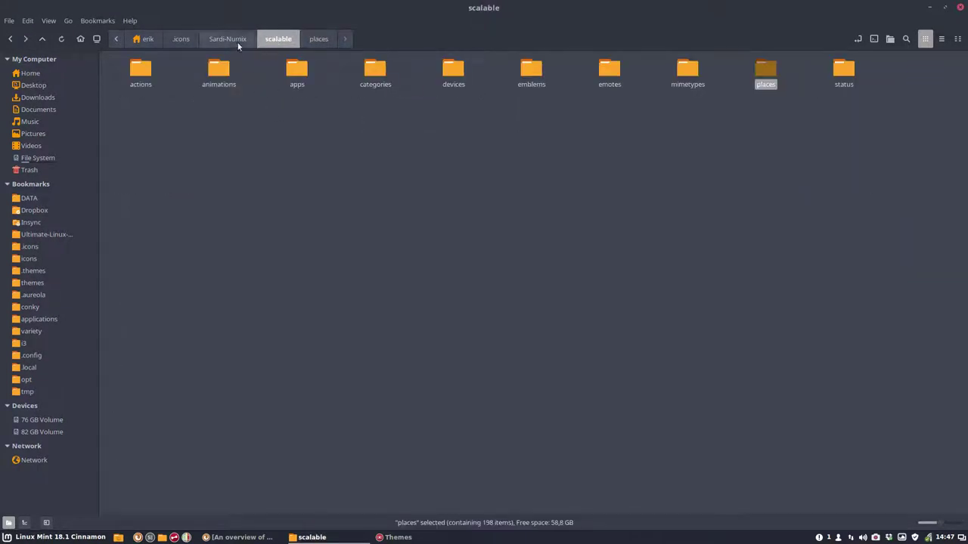
Rebuild the Sardi-Numix icon cache by running create-new-icon-theme.cache.sh from the theme's folder
{"action": "left_click", "coordinate": [231, 38]}
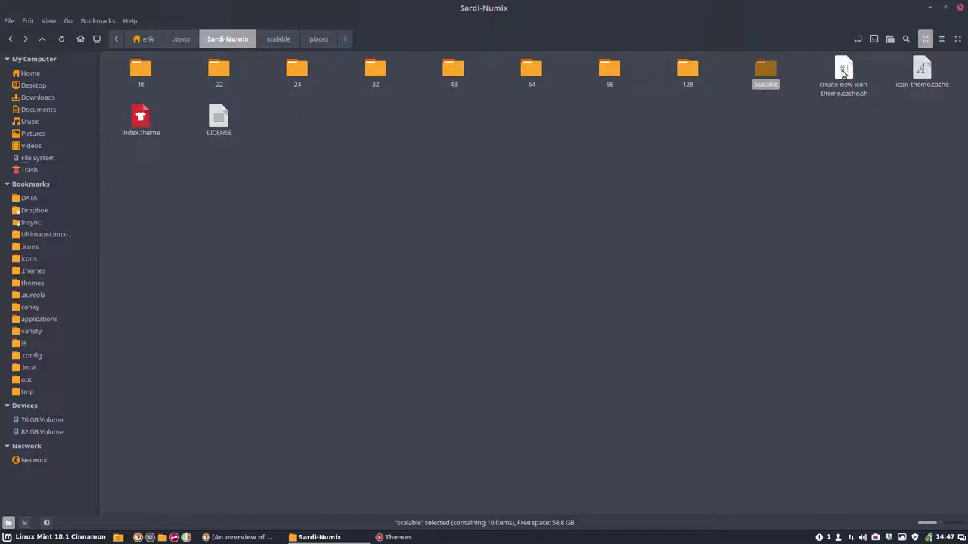
{"action": "double_click", "coordinate": [843, 72]}
{"action": "left_click", "coordinate": [386, 309]}
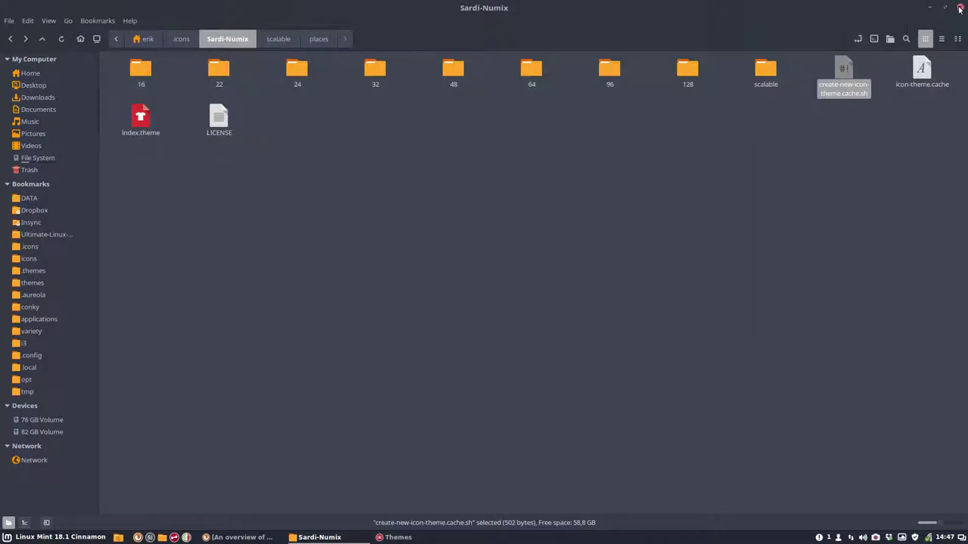
Close the Sardi-Numix folder and Themes windows and open the Home folder in a new file manager window
{"action": "double_click", "coordinate": [680, 13]}
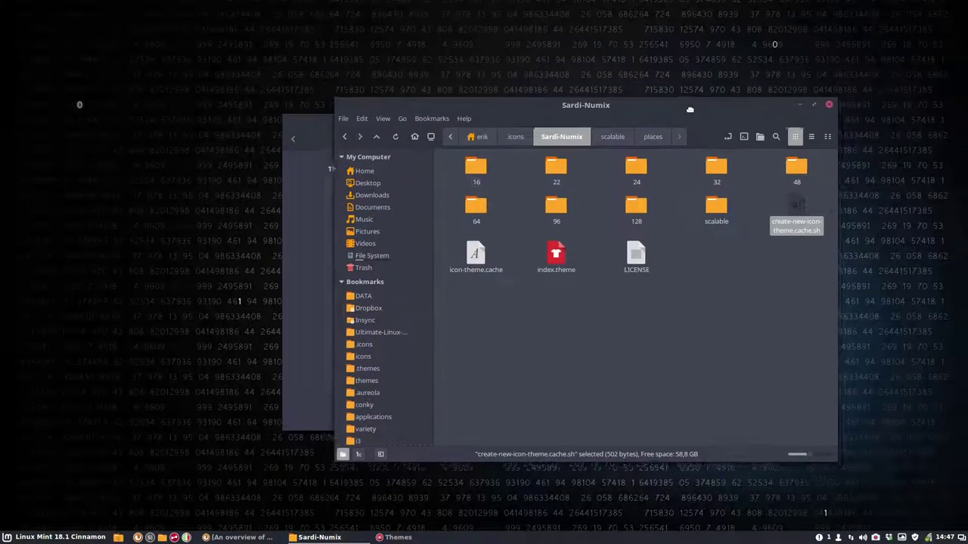
{"action": "key", "text": "ctrl+w"}
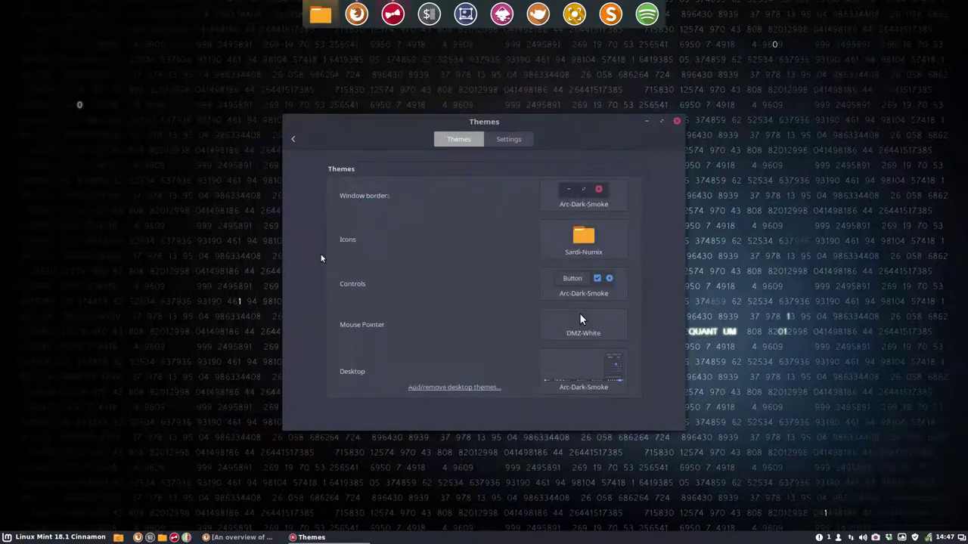
{"action": "left_click", "coordinate": [676, 122]}
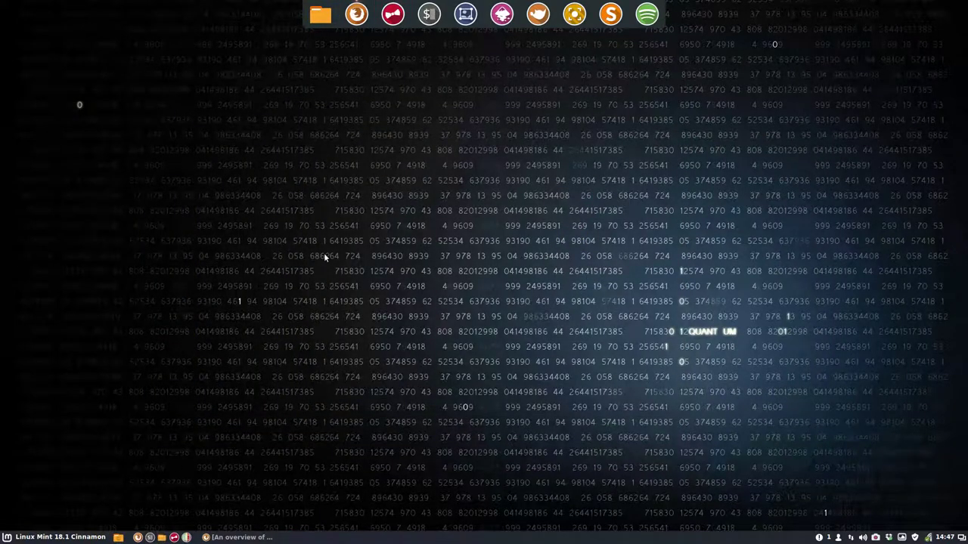
{"action": "left_click", "coordinate": [320, 13]}
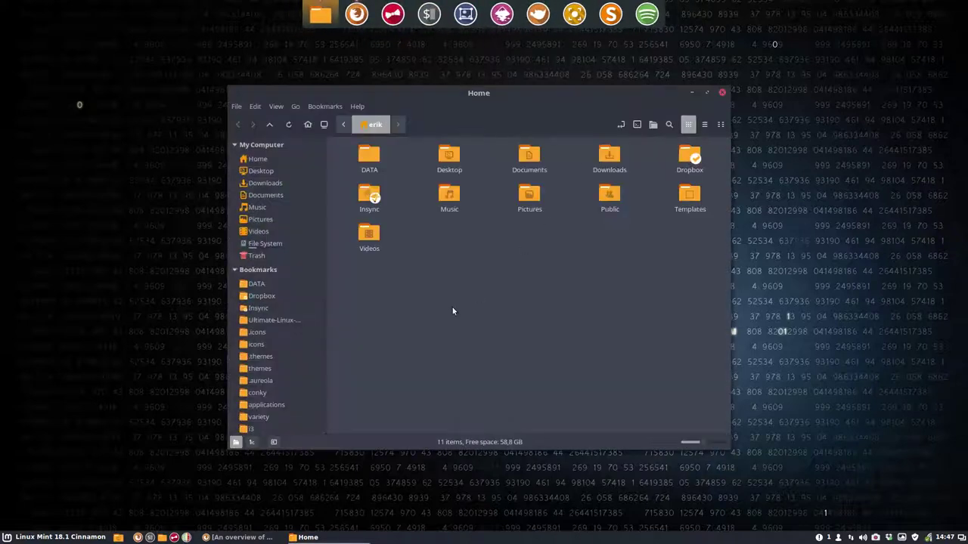